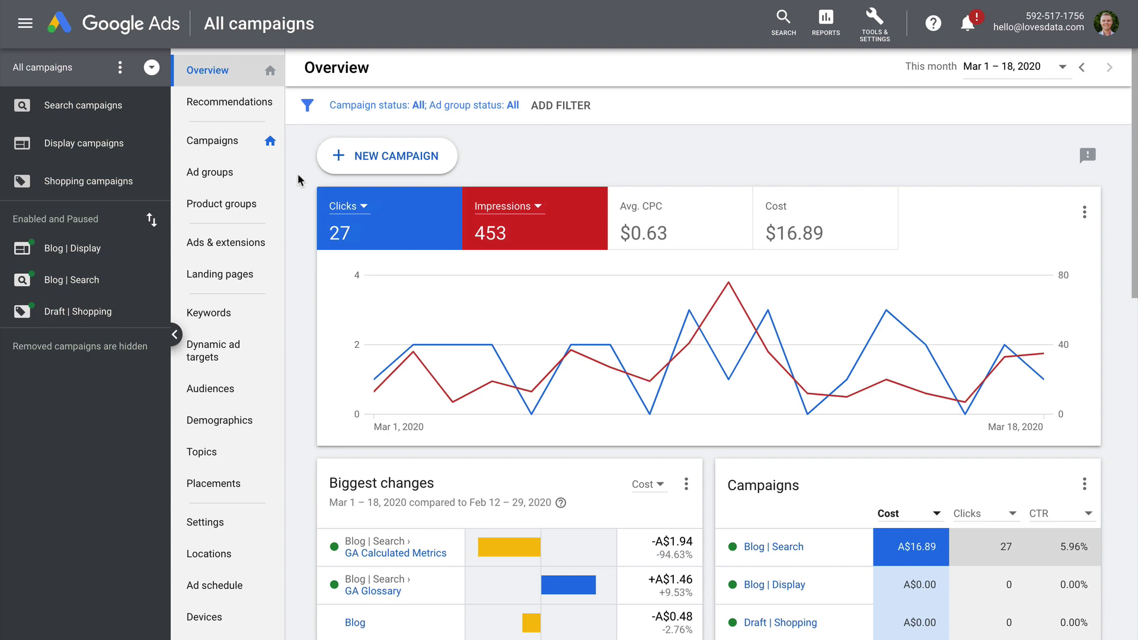
- Open the Blog | Search campaign's GA Calculated Metrics ad group ads and bring up the new-ad choices
left_click(124, 292)
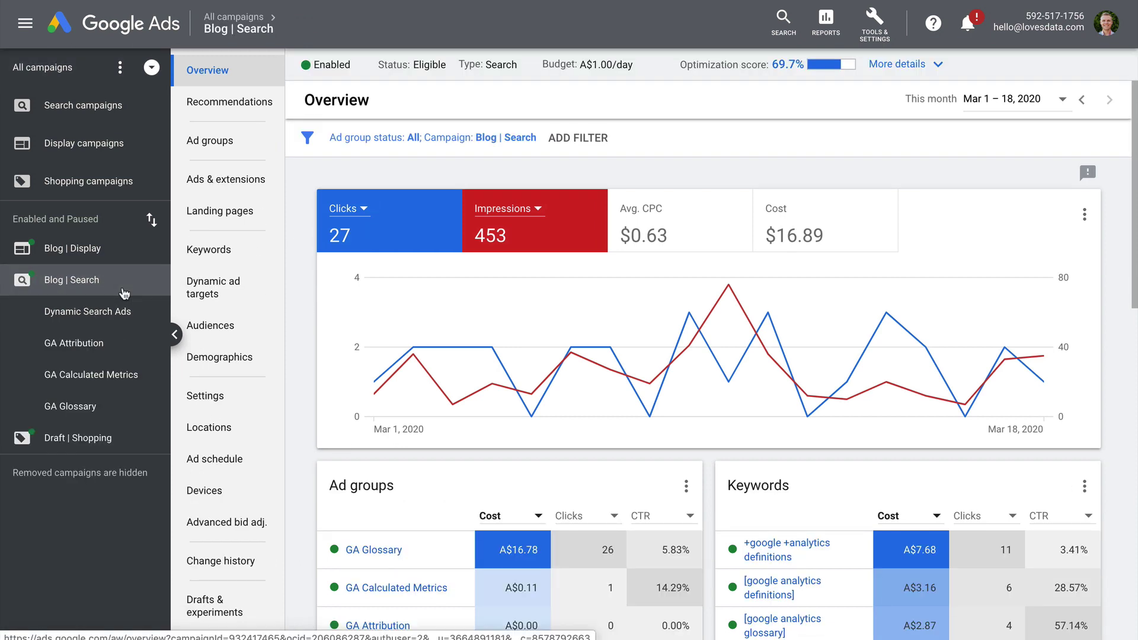
left_click(149, 370)
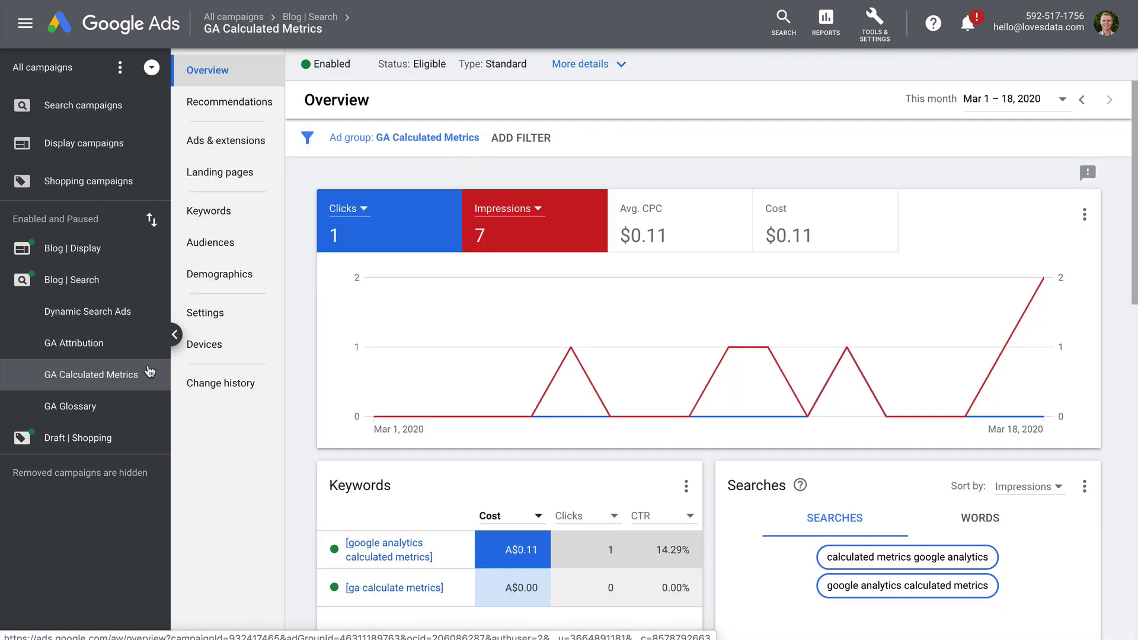
left_click(274, 147)
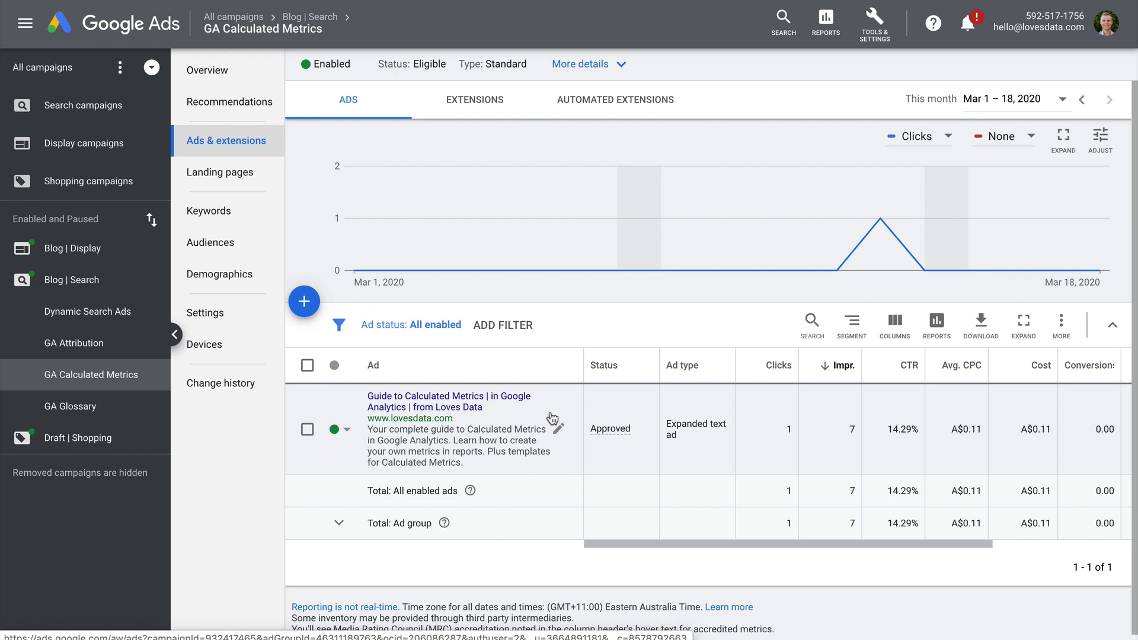
left_click(304, 301)
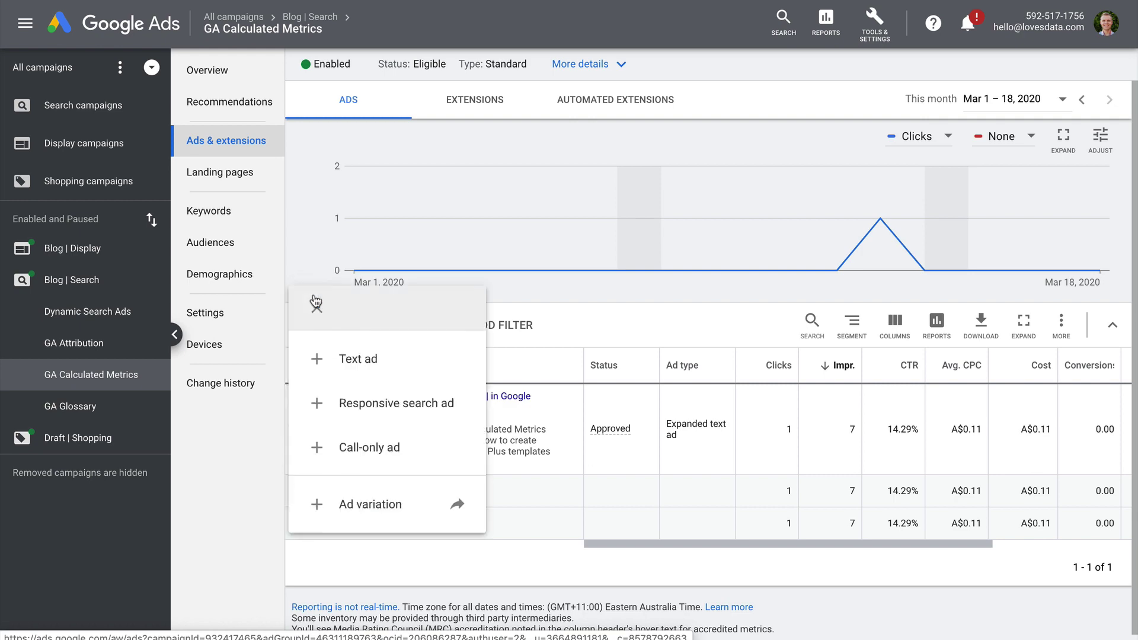
- Start a text ad with headlines 'Google Analytics Guide', 'to Calculated Metrics' and 'What You Need to Know'
left_click(439, 374)
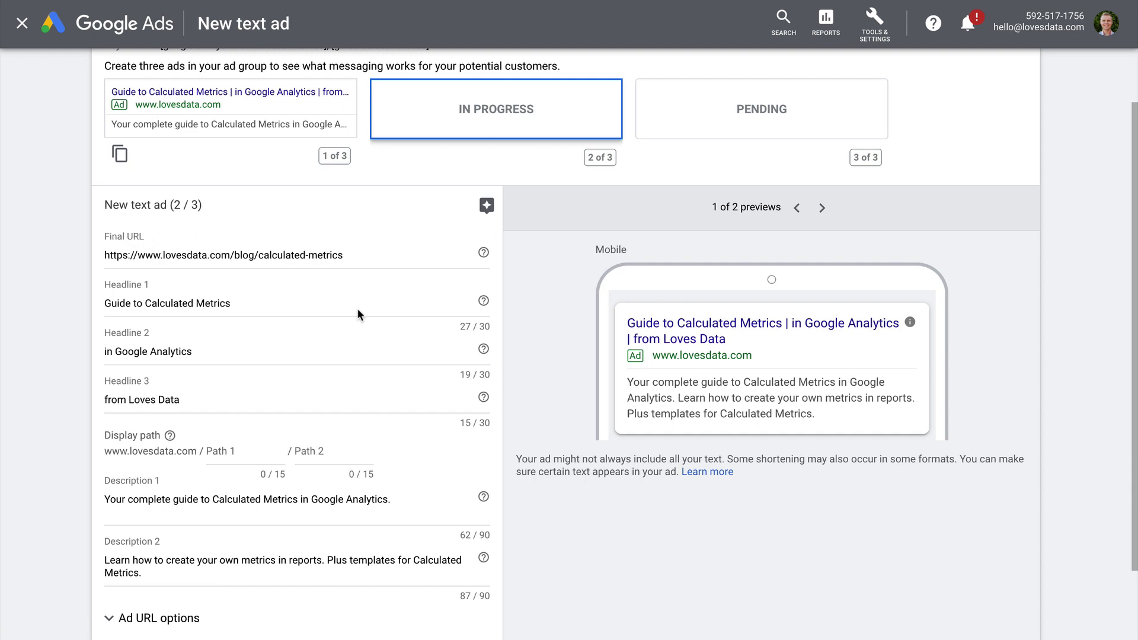
left_click(341, 305)
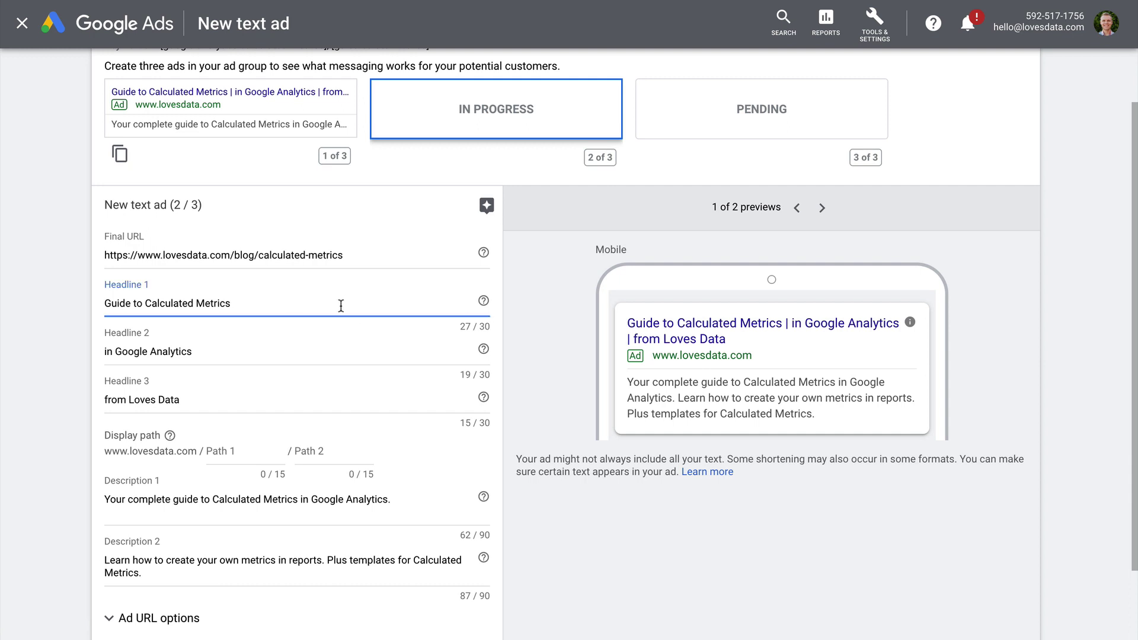
left_click(144, 303)
left_click_drag(144, 302, 93, 310)
type("Google Analytics")
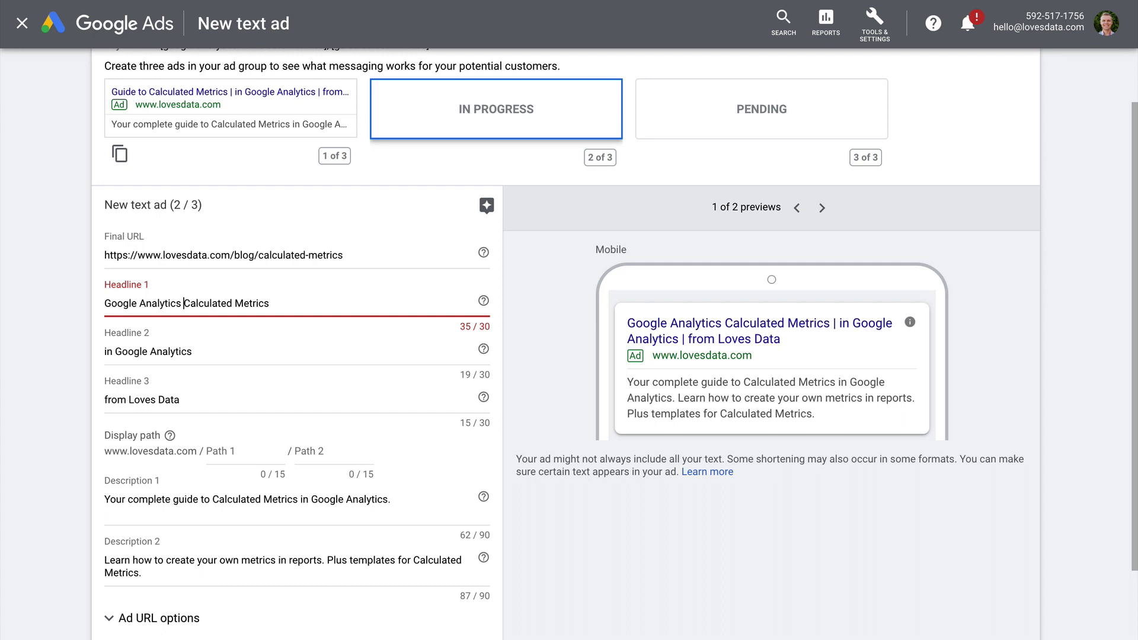
left_click_drag(184, 303, 319, 307)
type("Guide")
left_click_drag(287, 356, 83, 355)
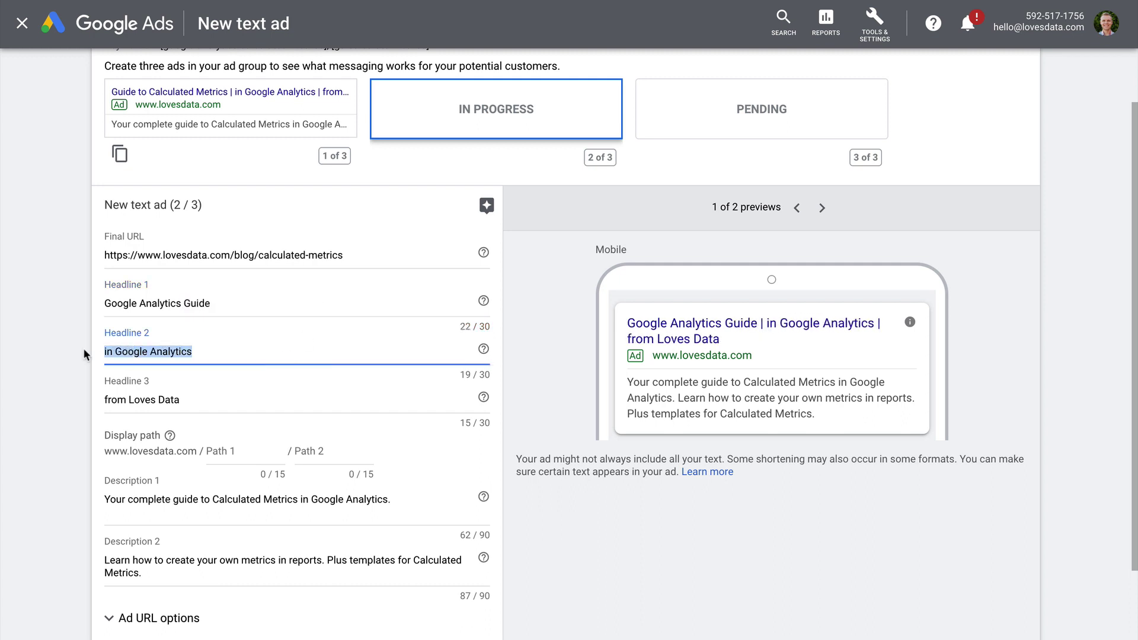
type("to Calculated Metrics")
key("Tab")
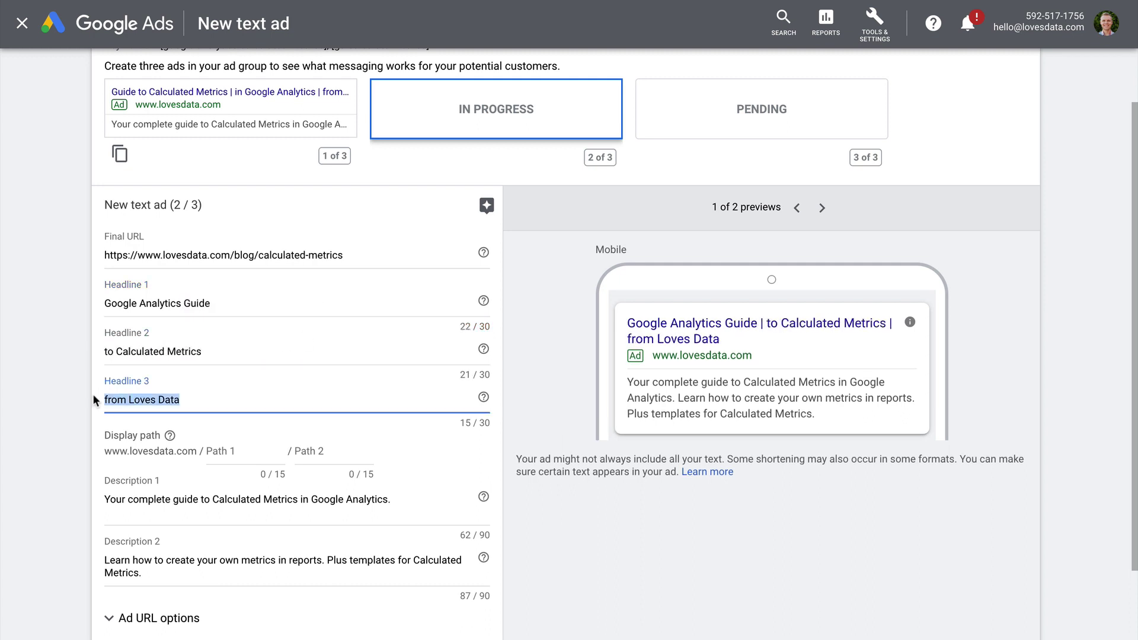
type("What You Need to Know")
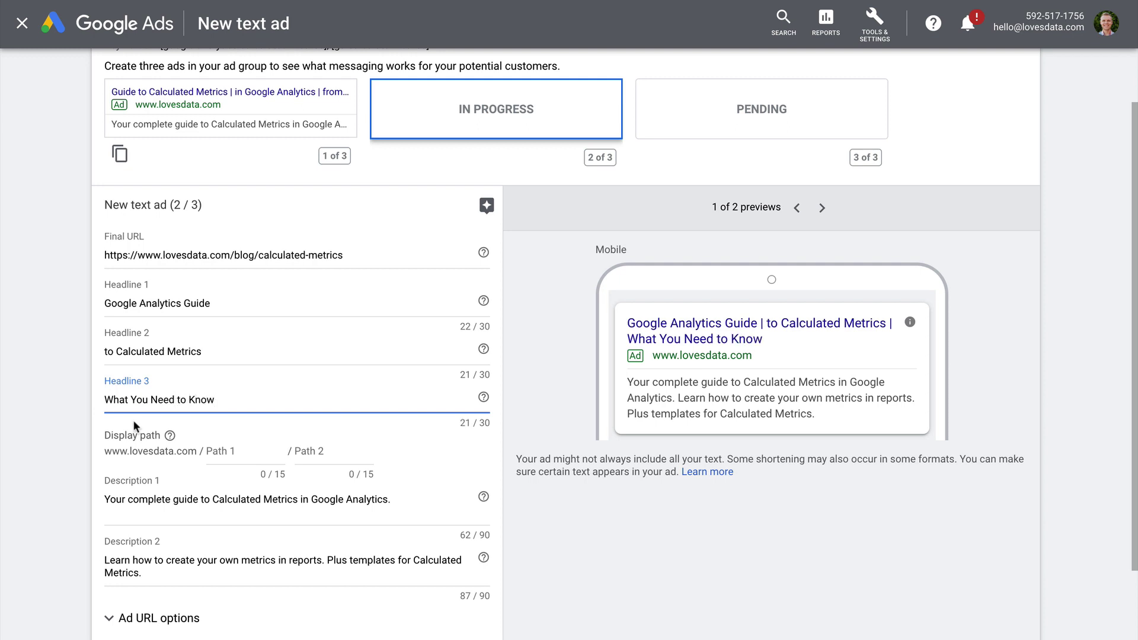
- Rewrite Description 1 about learning calculated metrics and begin Description 2 on customizing Google Analytics
scroll(145, 450, "down", 2)
key("Tab")
key("Tab")
key("Tab")
type("Learn")
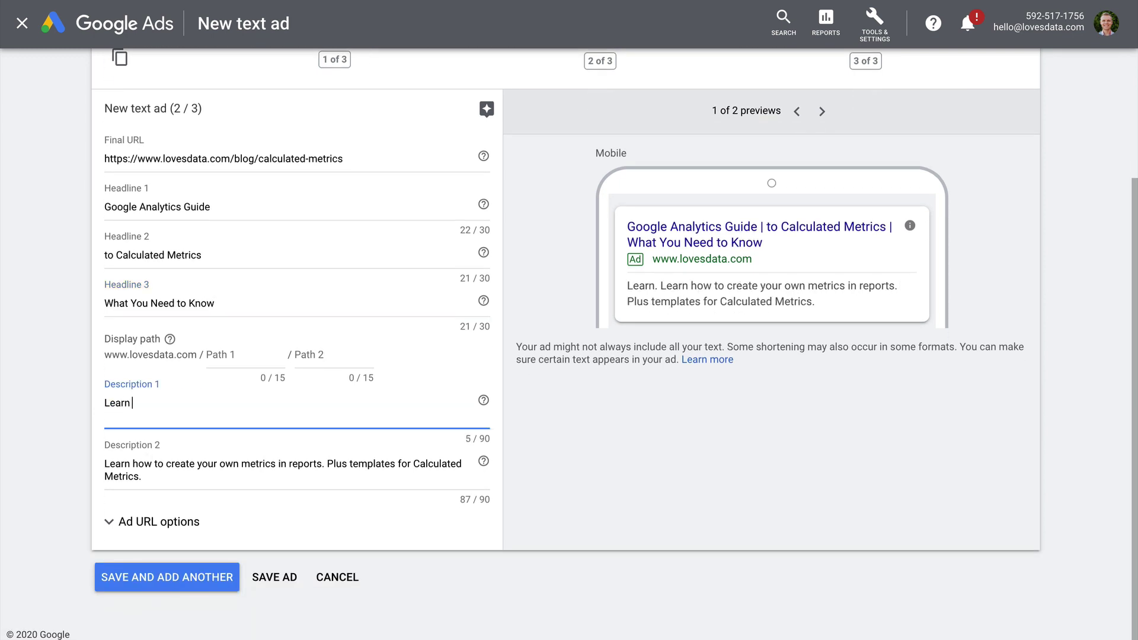
type(" all about calculated metrics in Google")
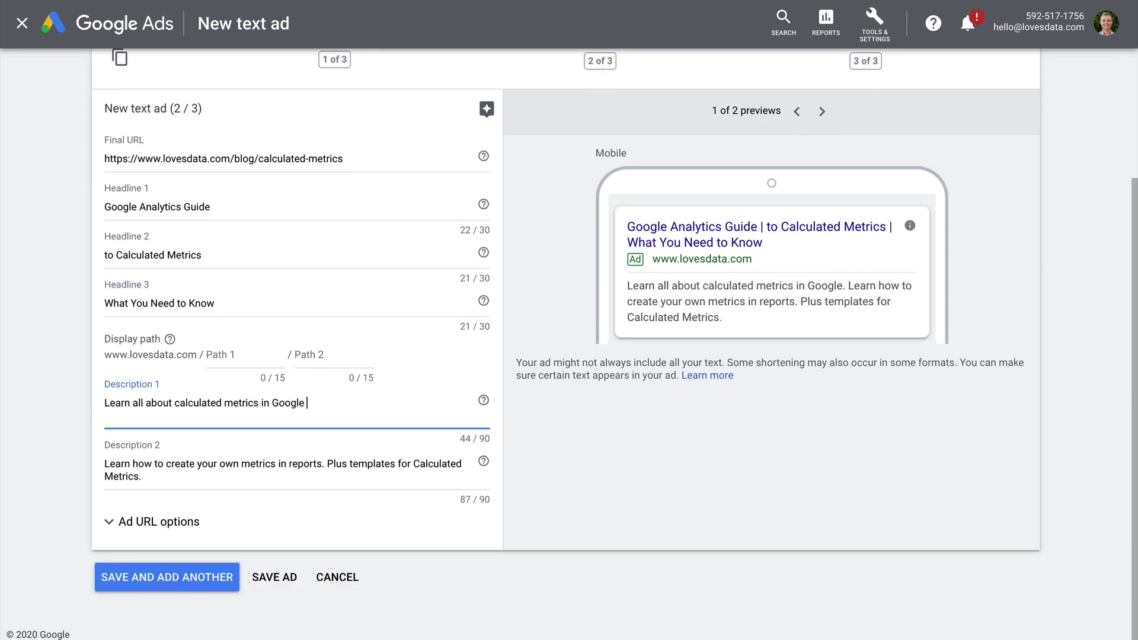
type(" Analytics. Use examples and")
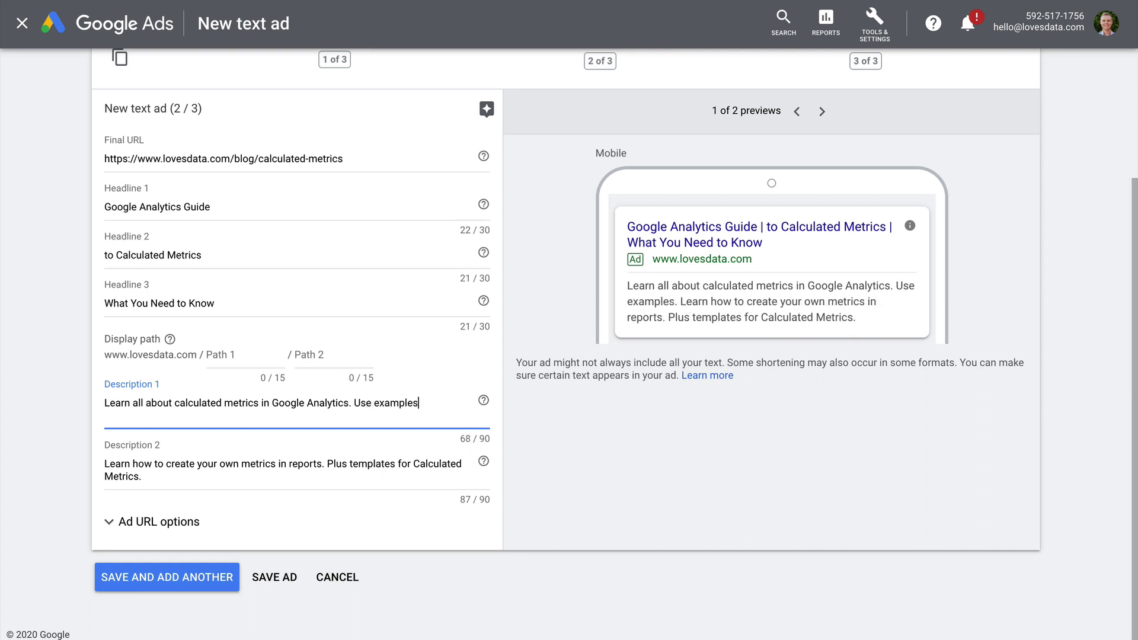
key("BackSpace")
key("BackSpace")
key("BackSpace")
type("for your account.")
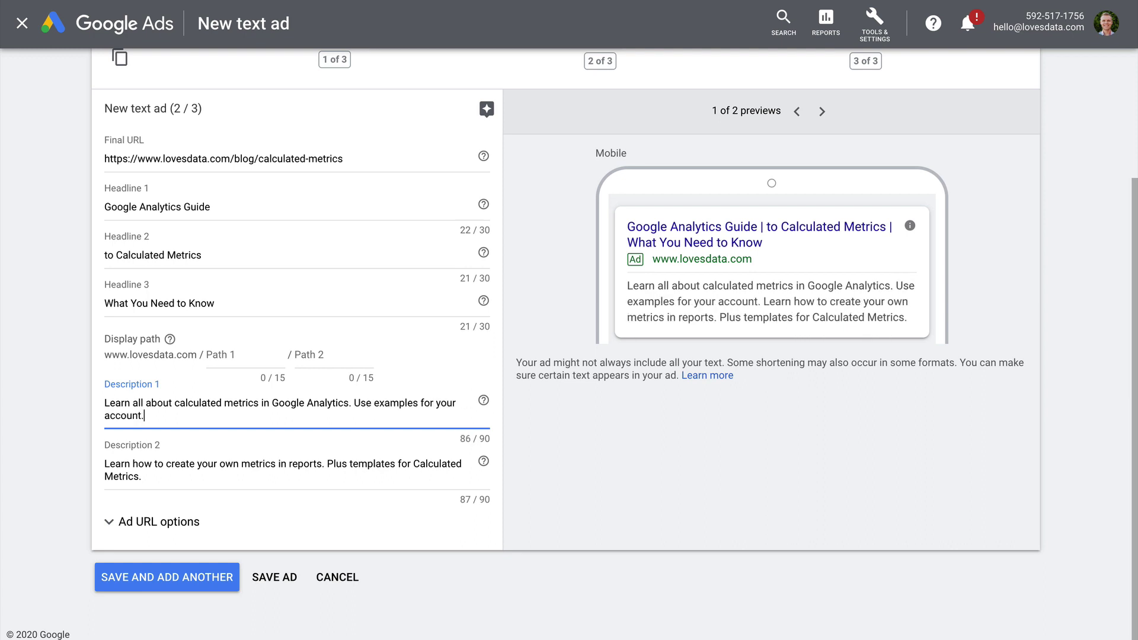
key("Tab")
type("Custom")
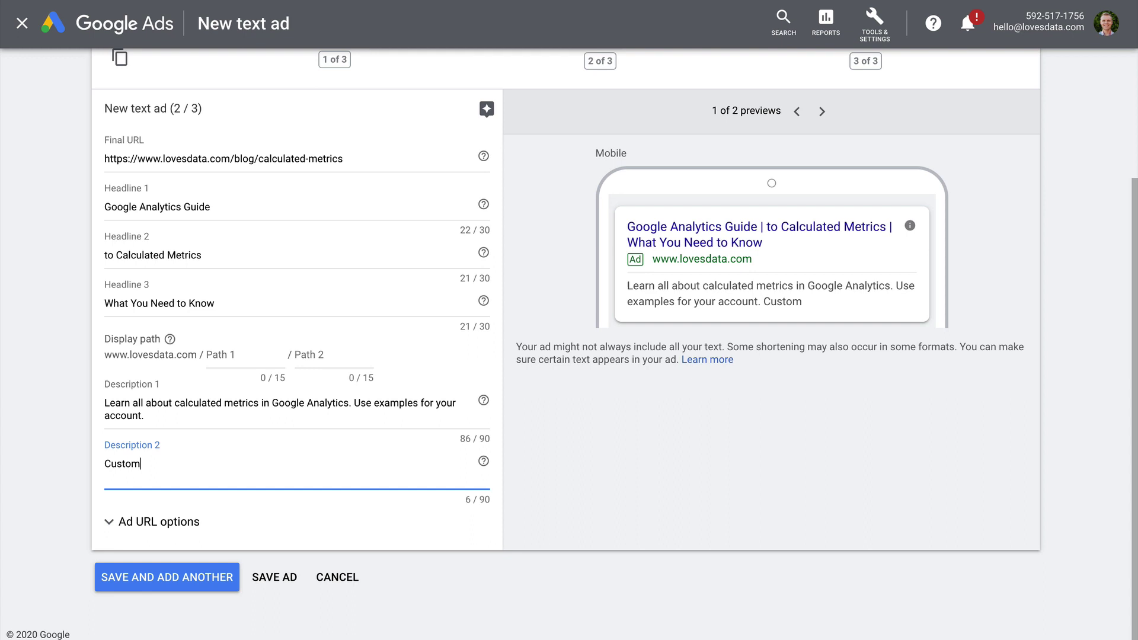
type("ize Google Analytics today with calculated me")
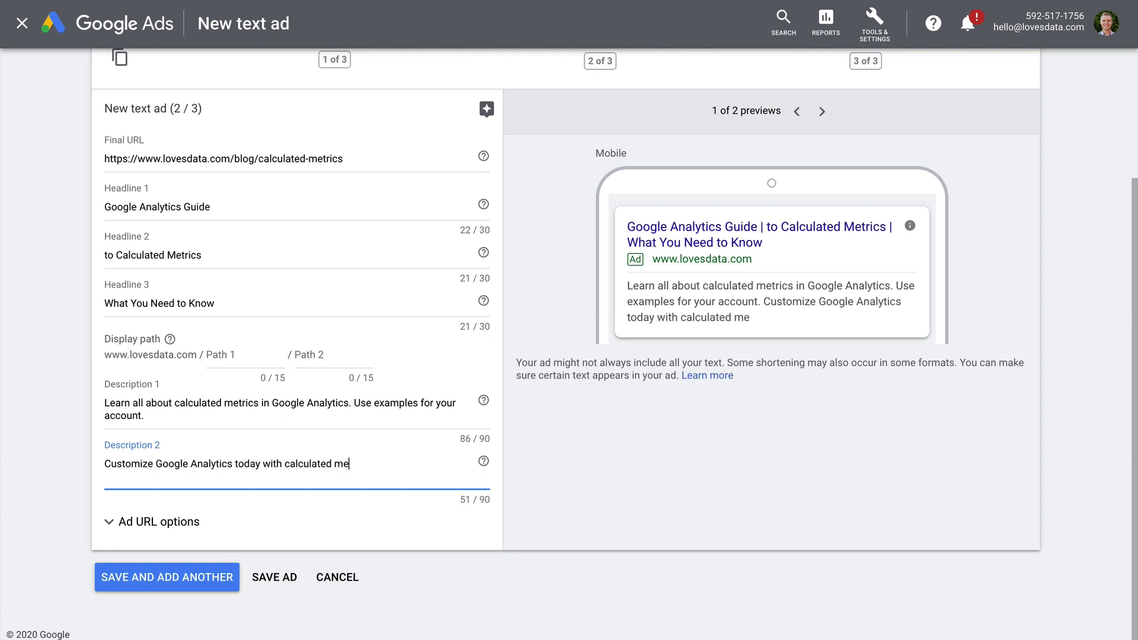
type("trics. Complete")
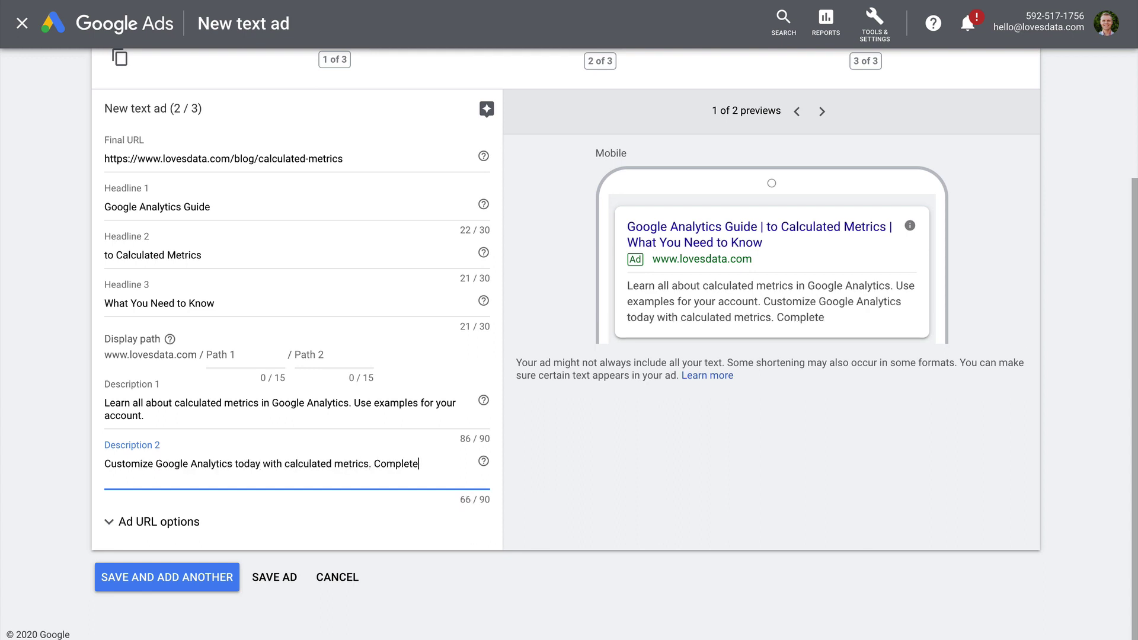
type(" guide by Loves Data.")
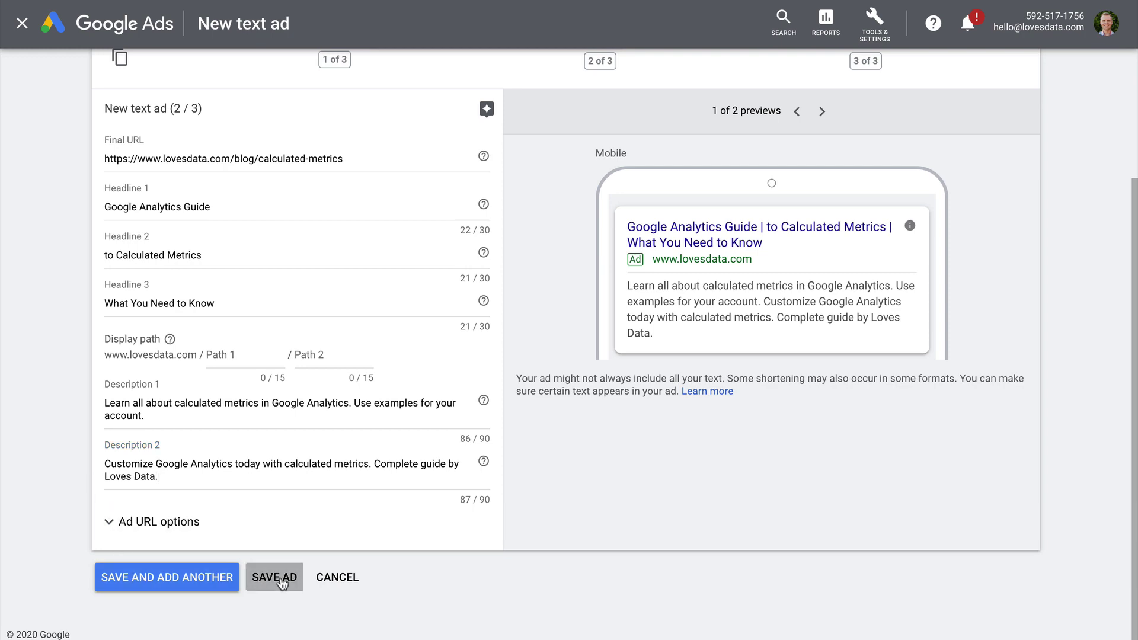
- Save the Google Analytics Guide text ad, then bring the new-ad type choices back up
left_click(280, 577)
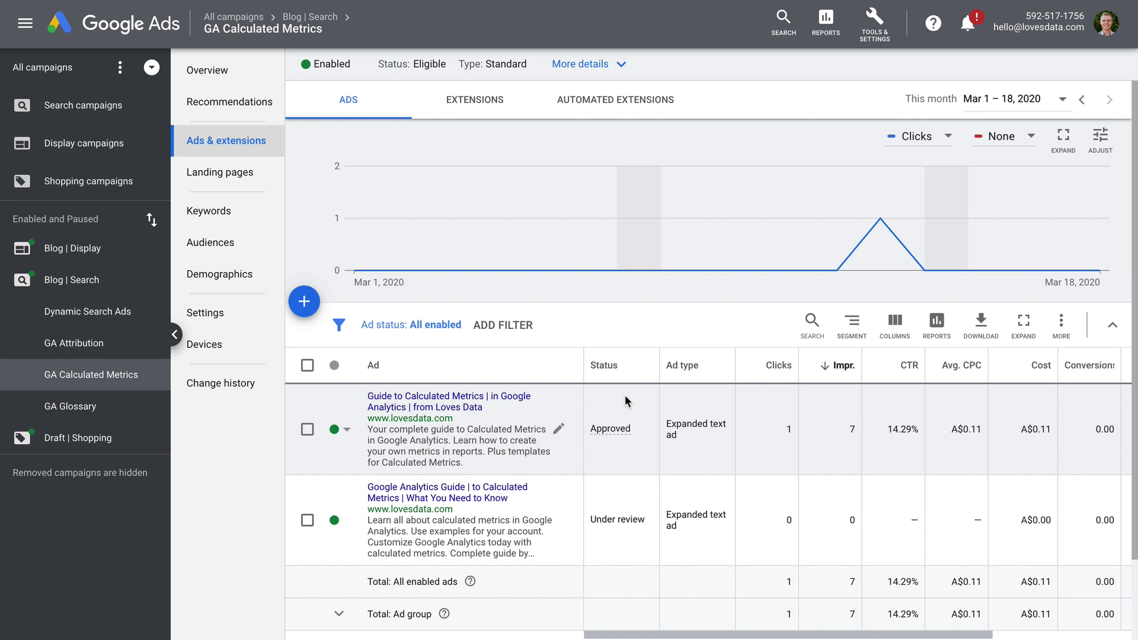
left_click(304, 301)
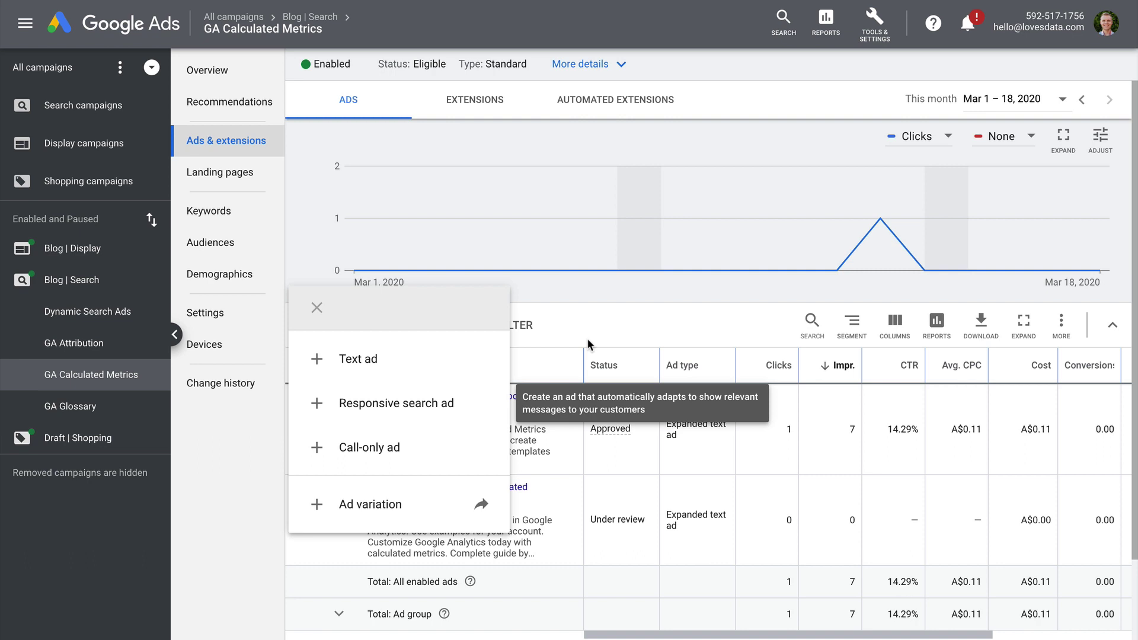
left_click(596, 325)
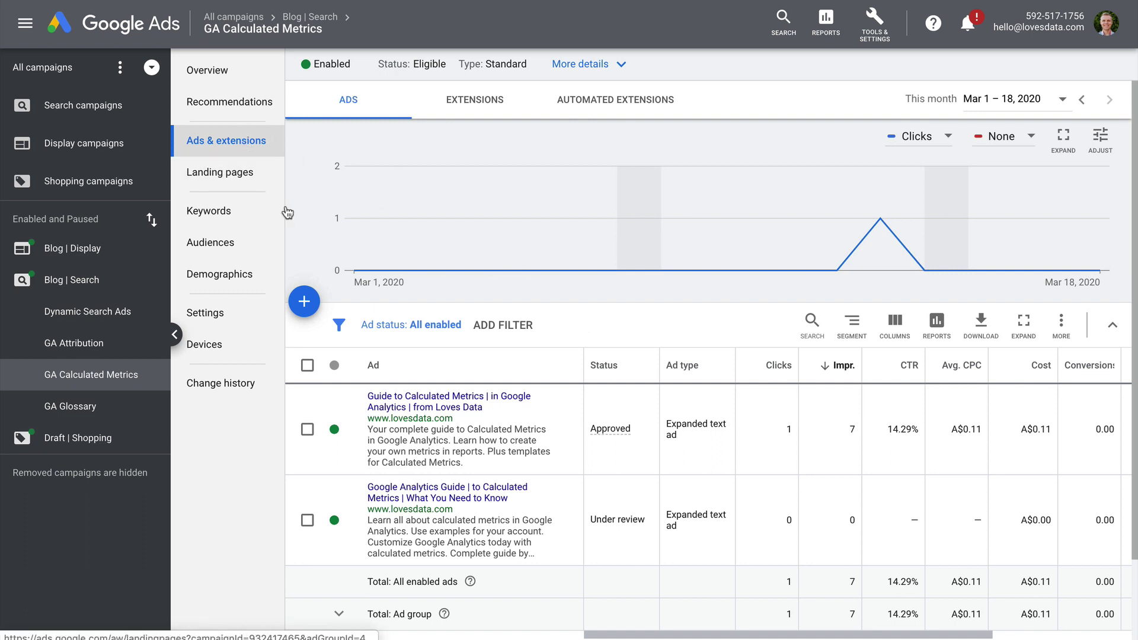
left_click(308, 304)
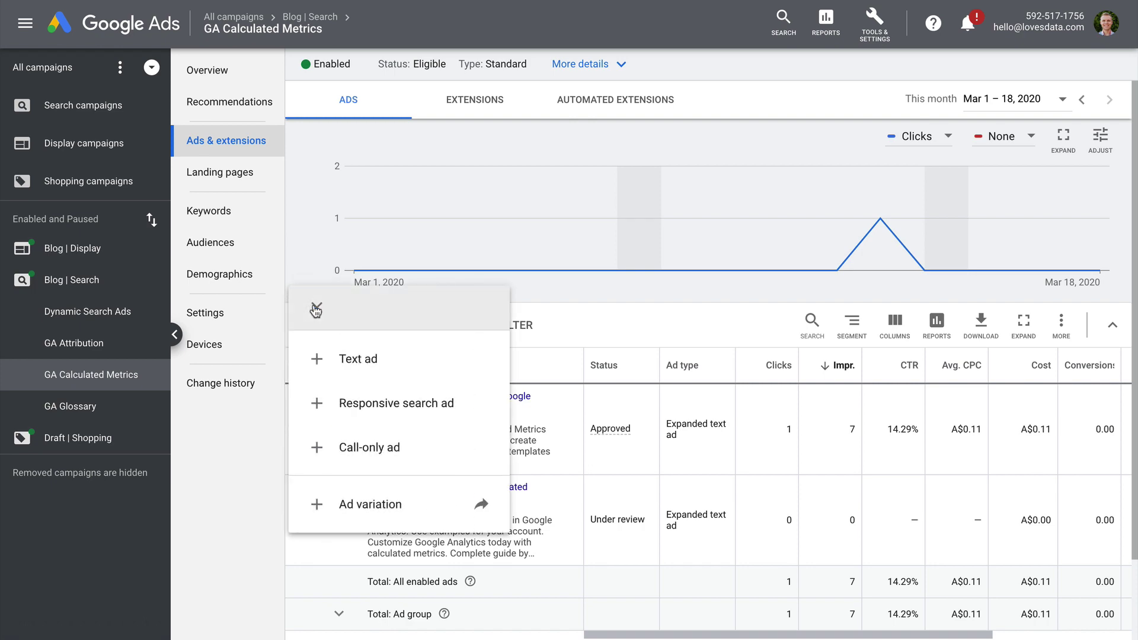
- Start an ad variation covering all campaigns with Text ads targeted and no ad filter added
left_click(429, 509)
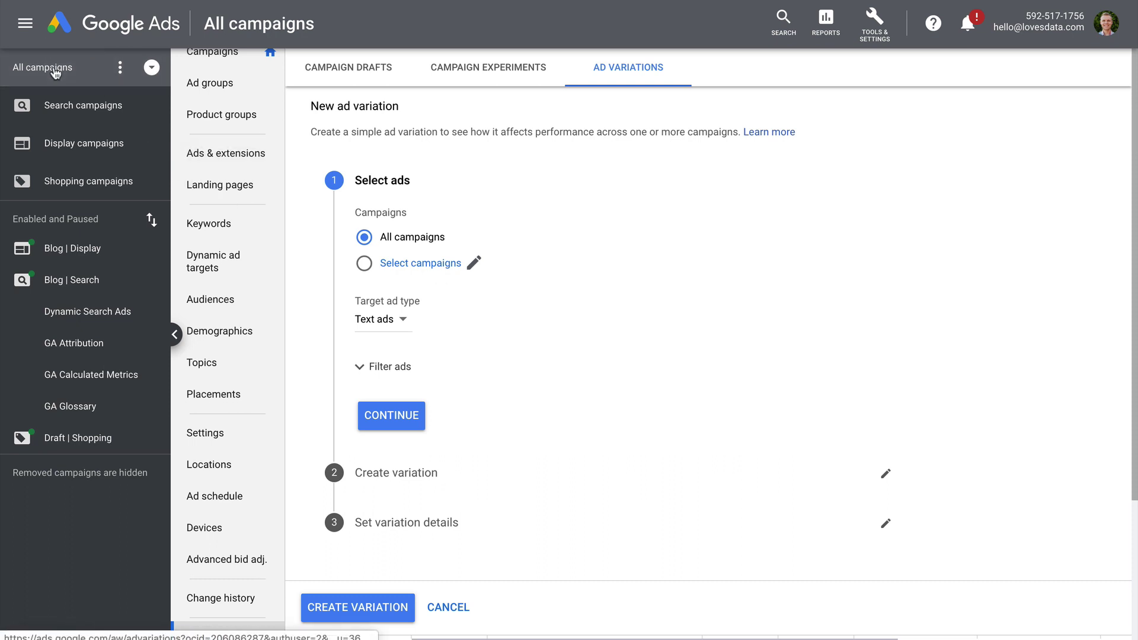
scroll(272, 361, "down", 1)
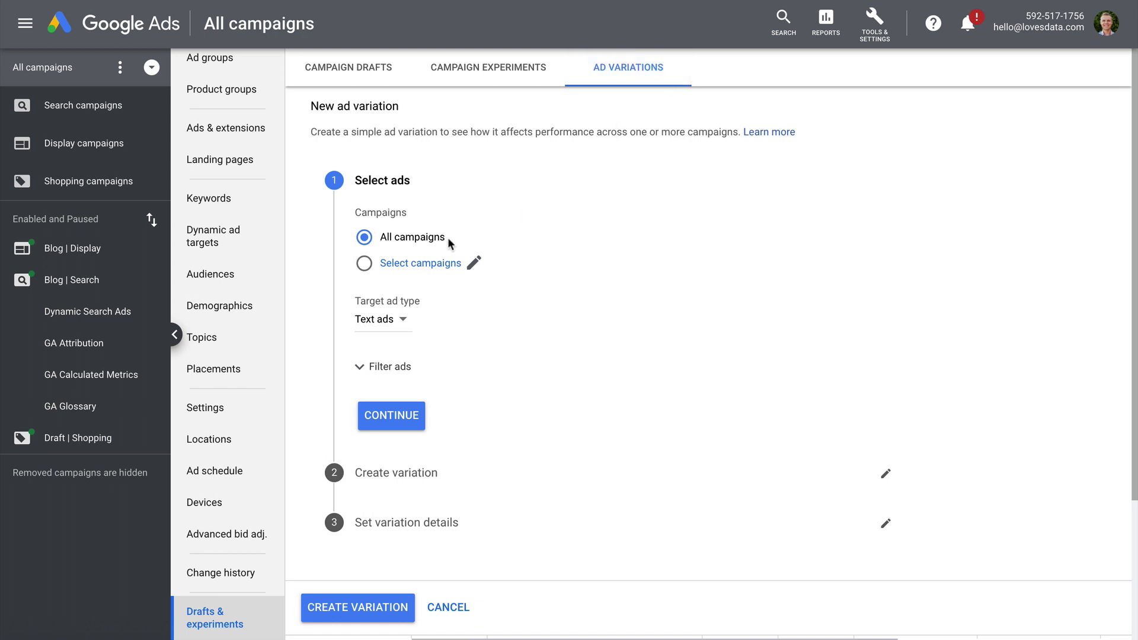
left_click(444, 264)
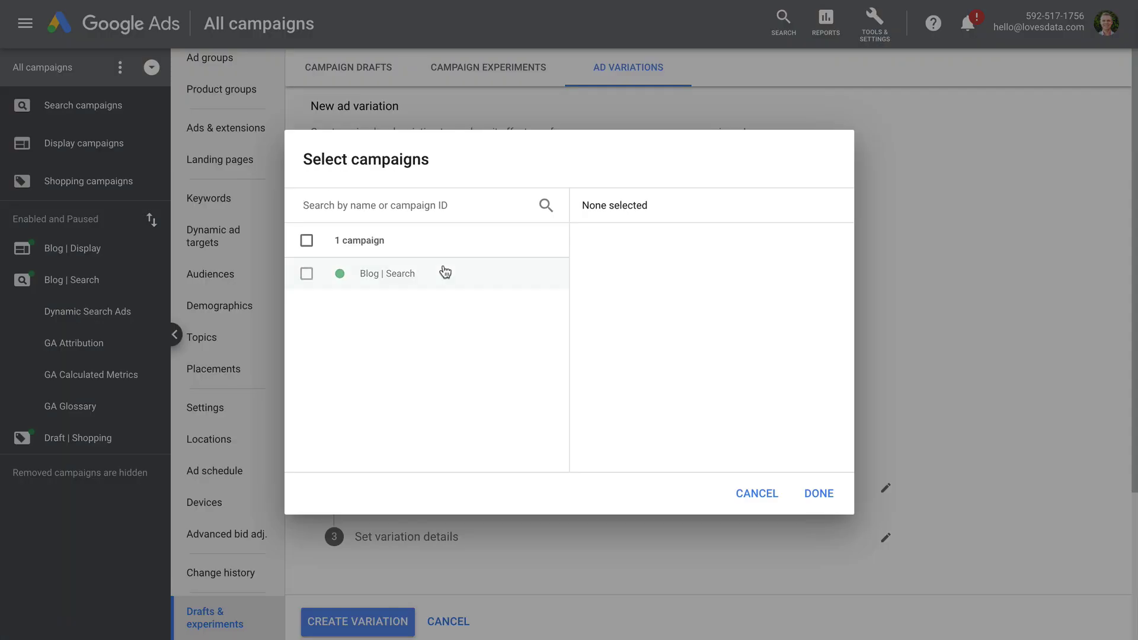
left_click(757, 494)
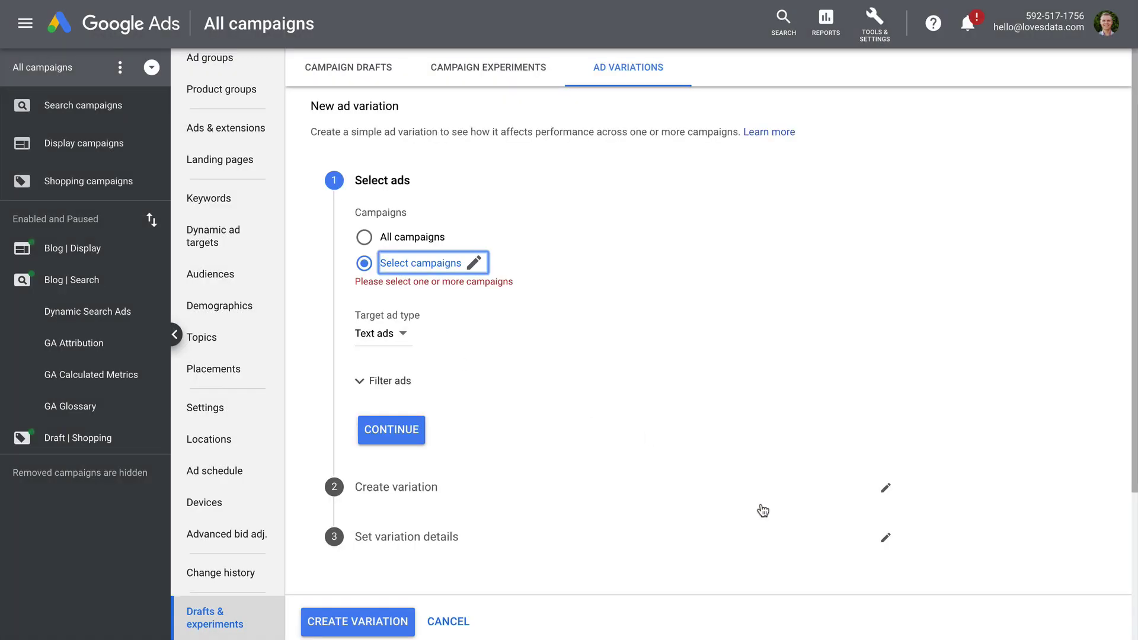
left_click(422, 239)
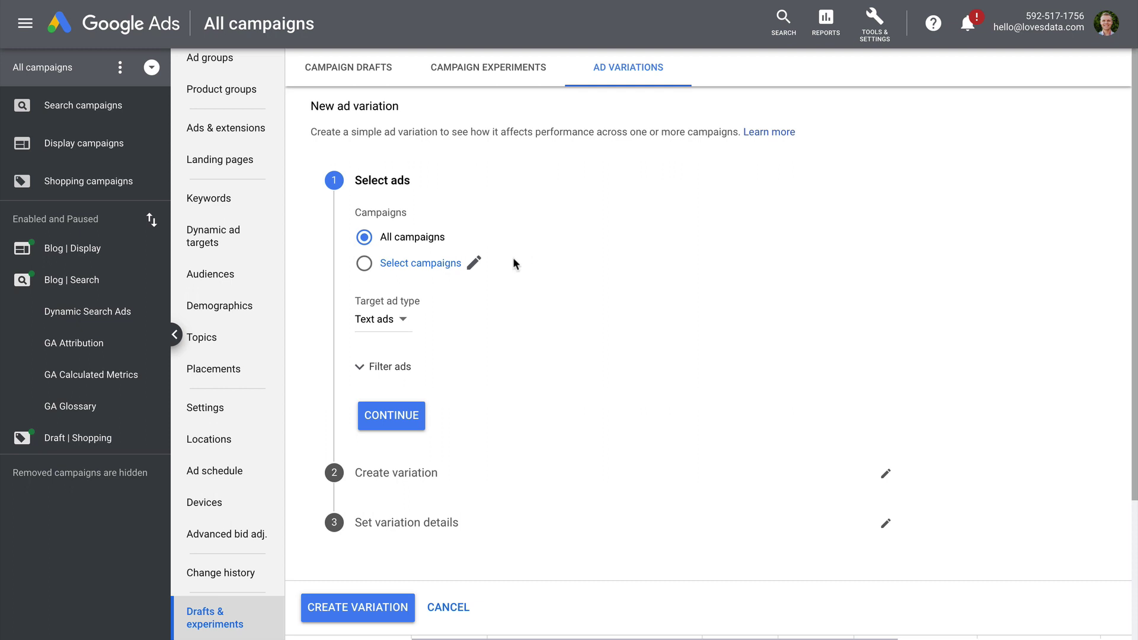
left_click(403, 323)
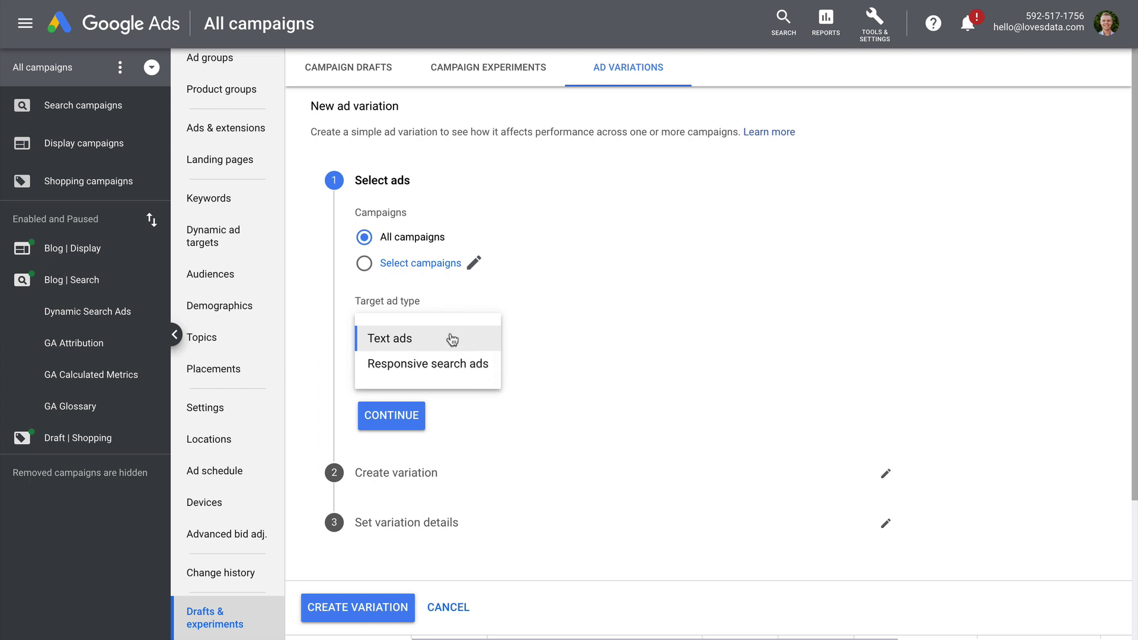
left_click(499, 295)
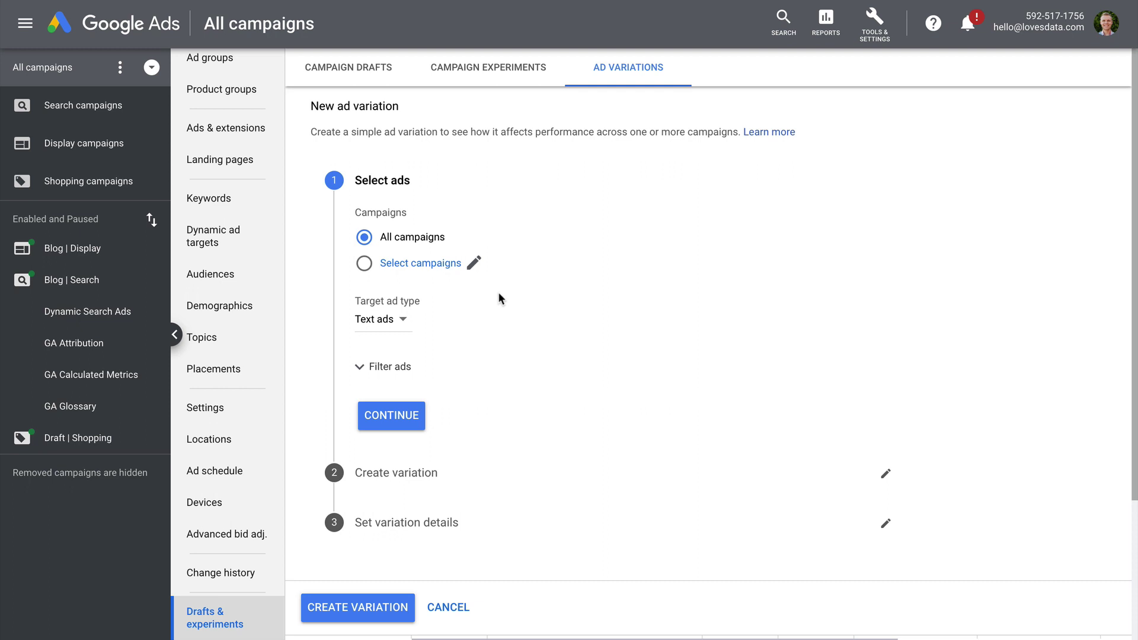
left_click(396, 374)
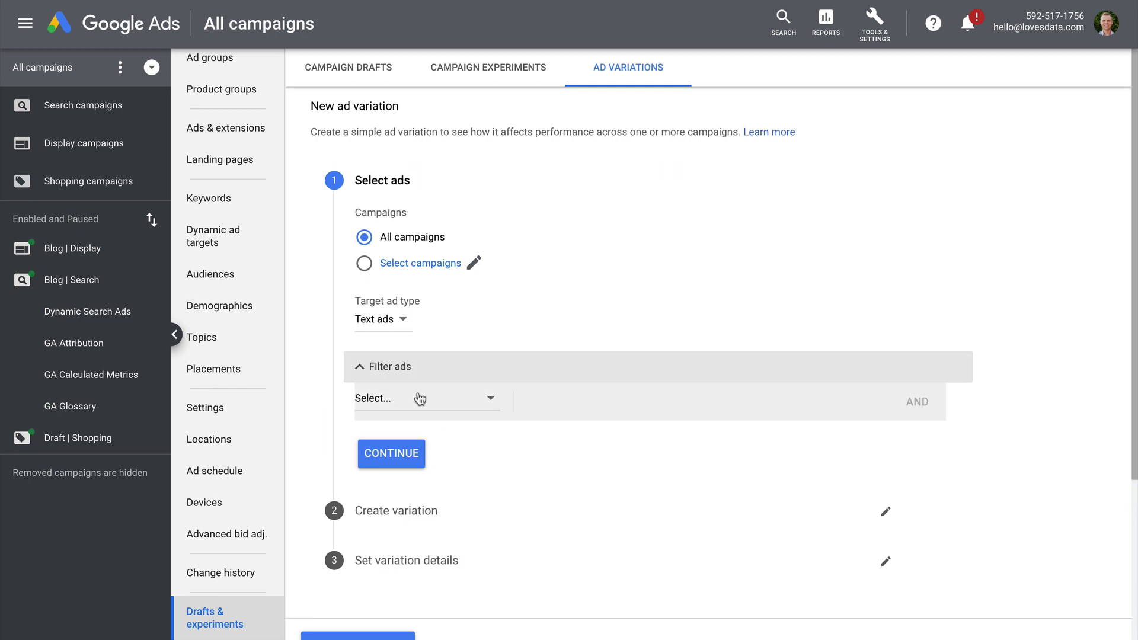
left_click(444, 407)
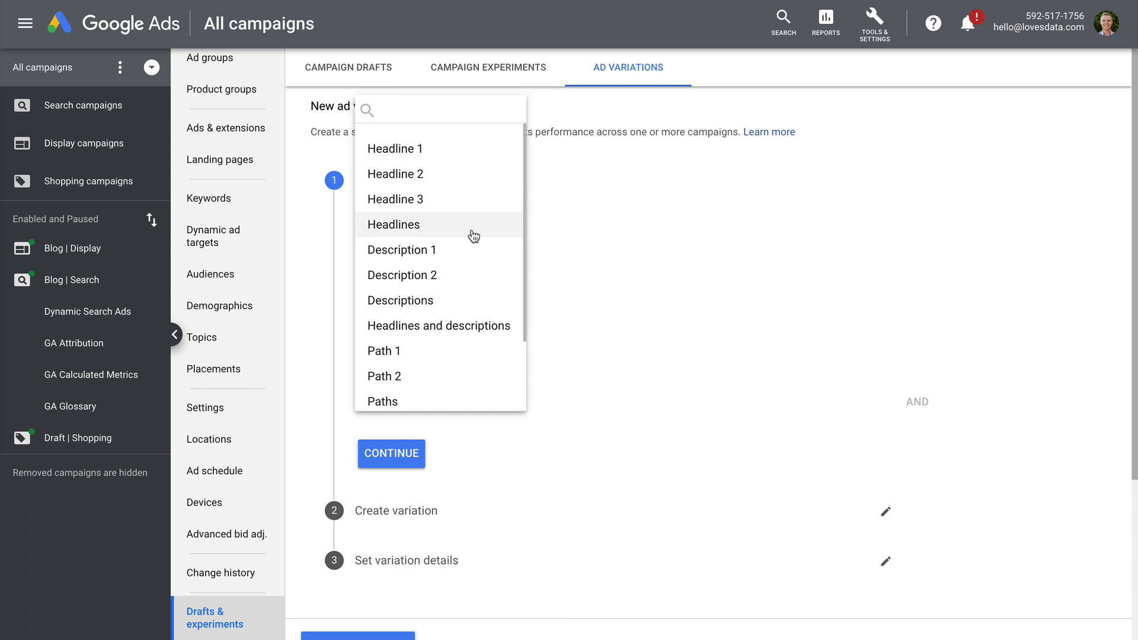
scroll(473, 236, "down", 3)
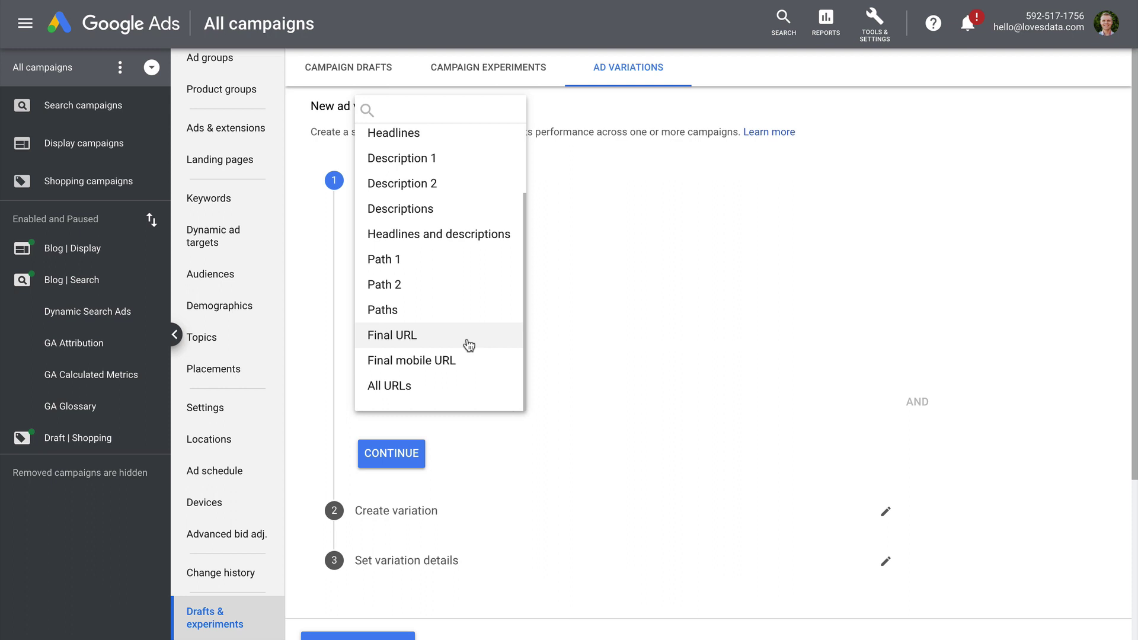
left_click(557, 343)
- Set find and replace to swap 'Google Analytics Glossary' for 'Google Analytics Dictionary' in headlines and descriptions
left_click(391, 453)
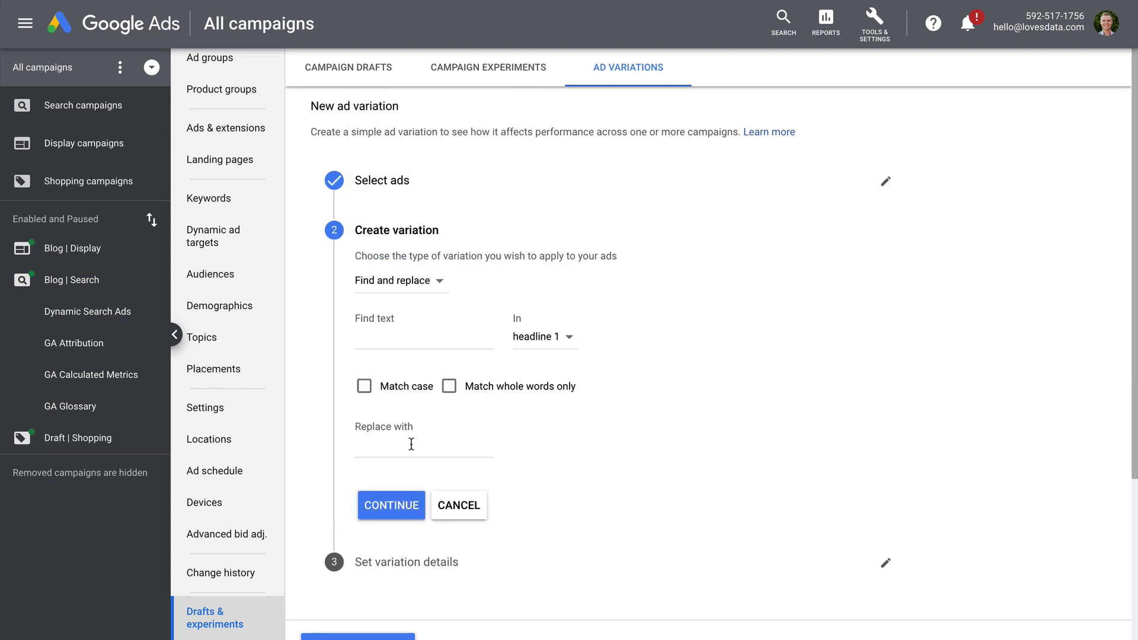
left_click(437, 288)
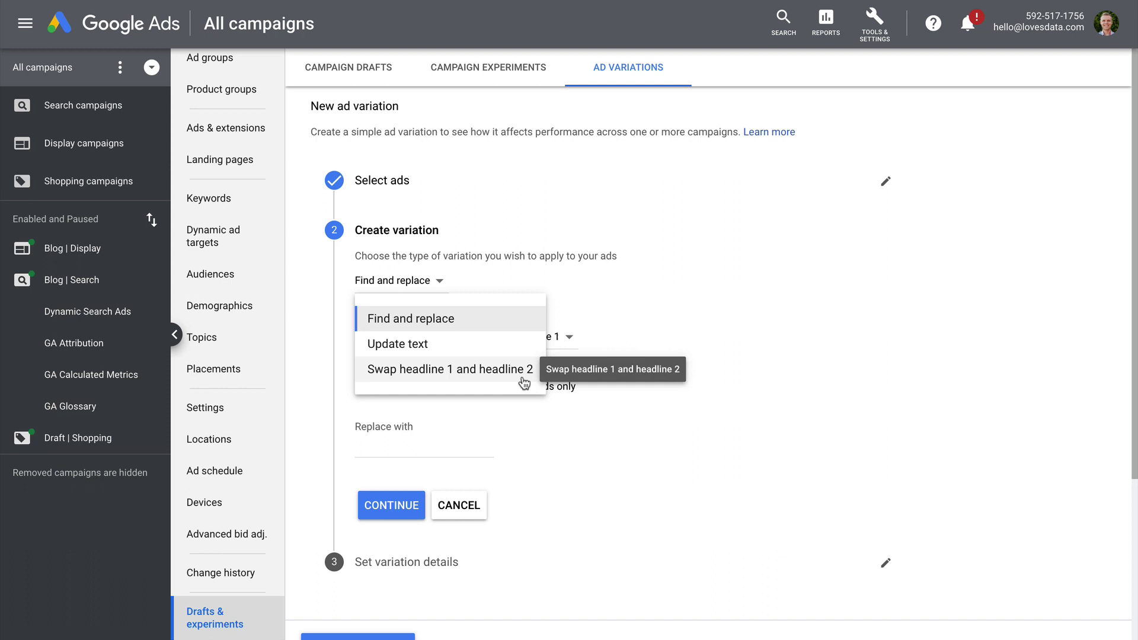
left_click(494, 321)
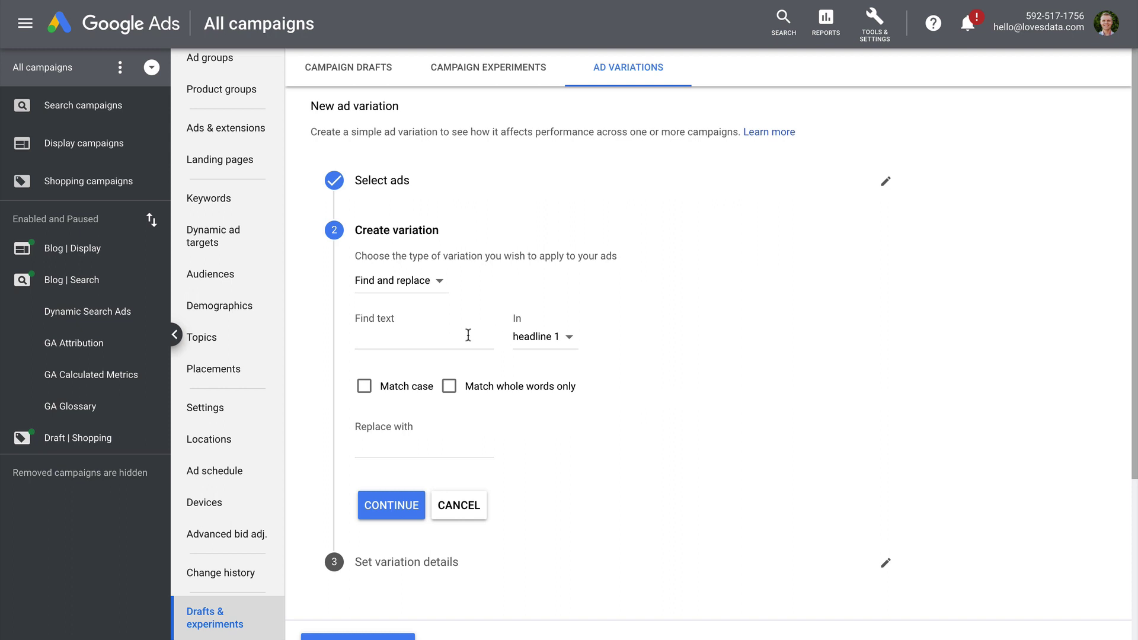
type("Google Analytics Glossary")
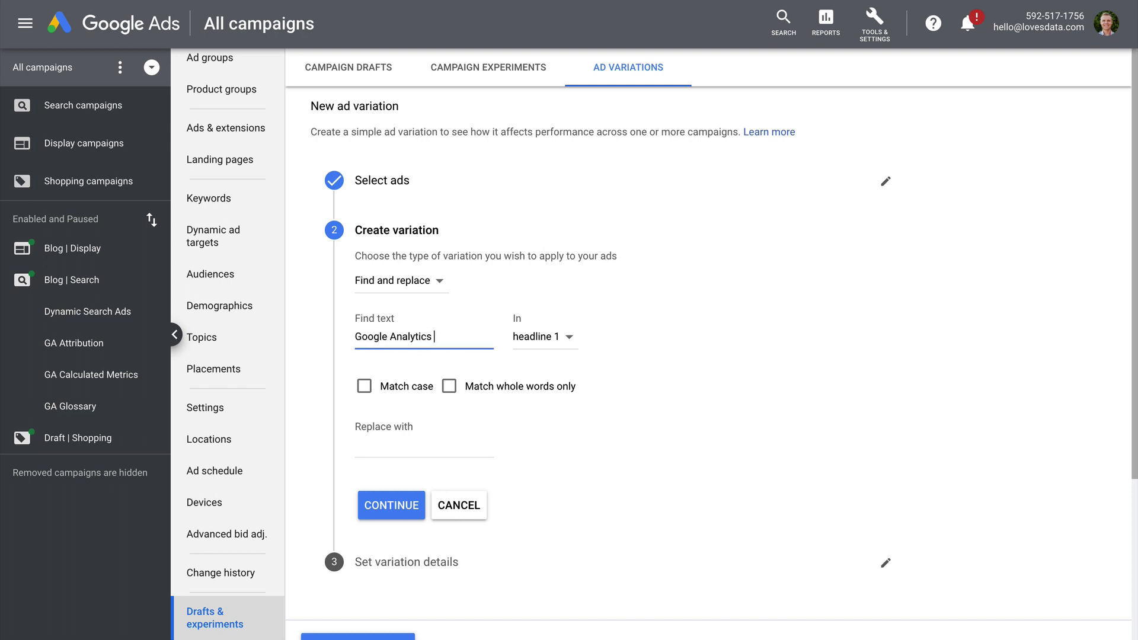
left_click(549, 337)
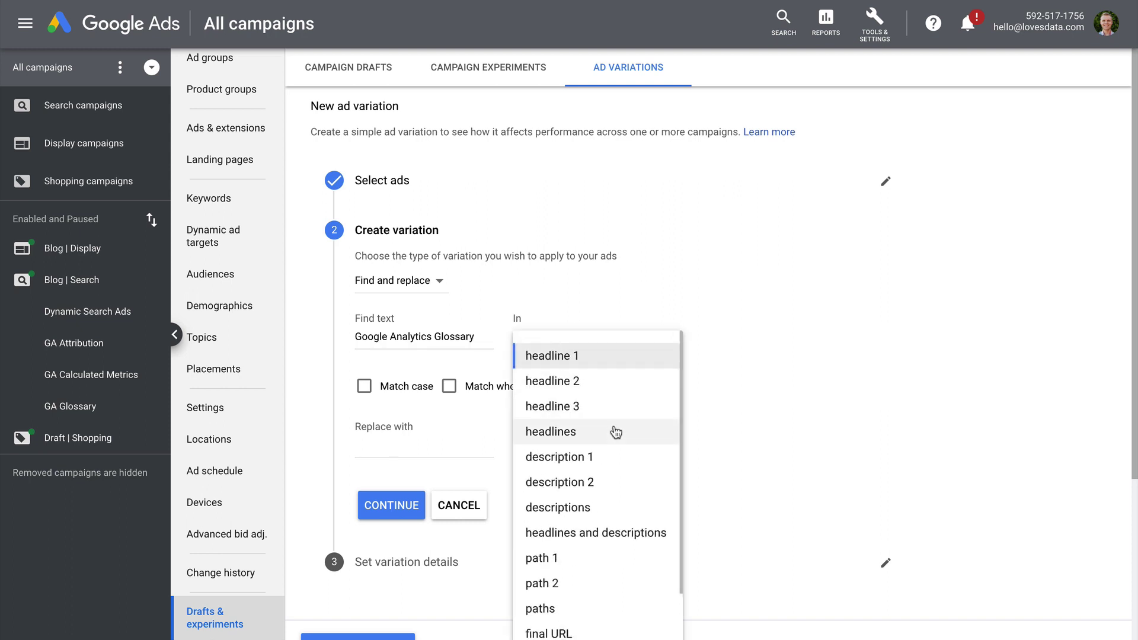
left_click(614, 431)
left_click(563, 343)
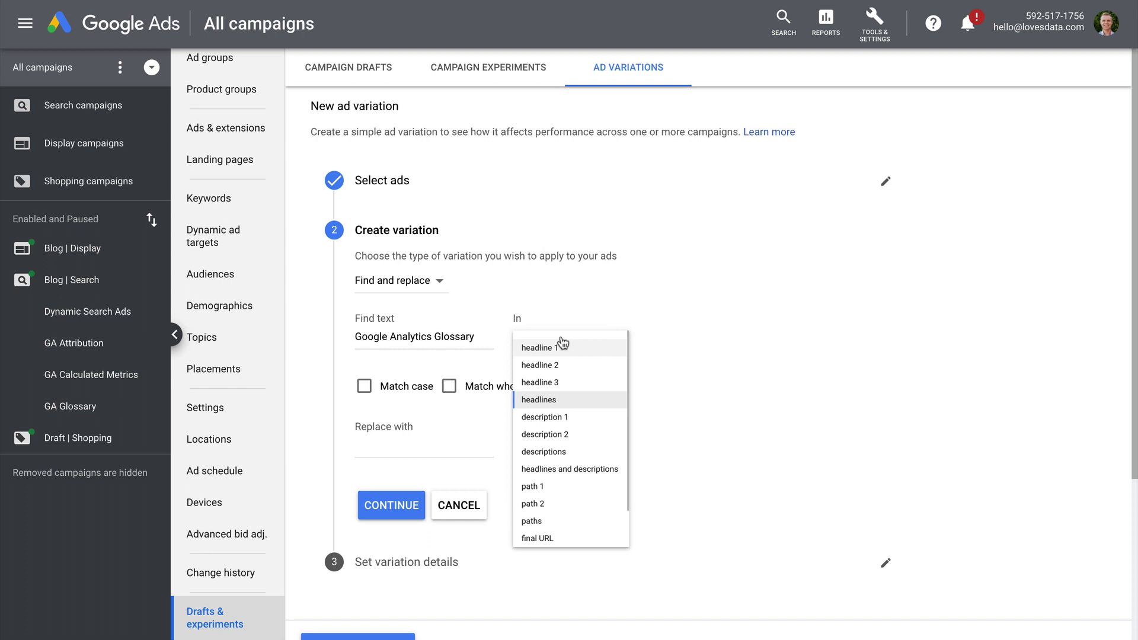
scroll(634, 442, "down", 1)
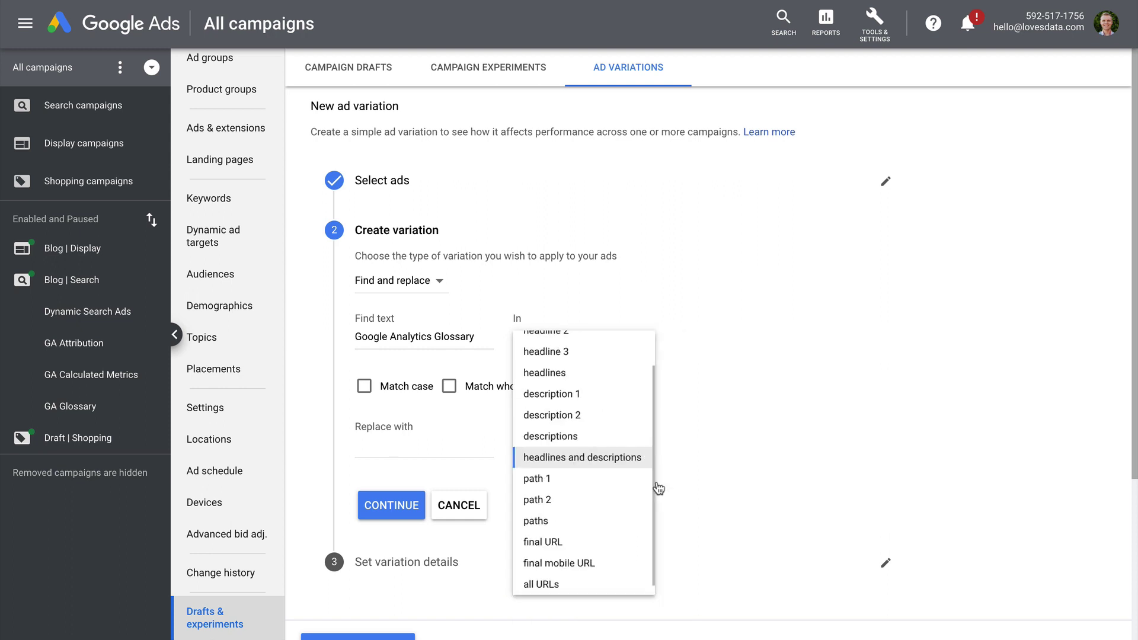
left_click(657, 483)
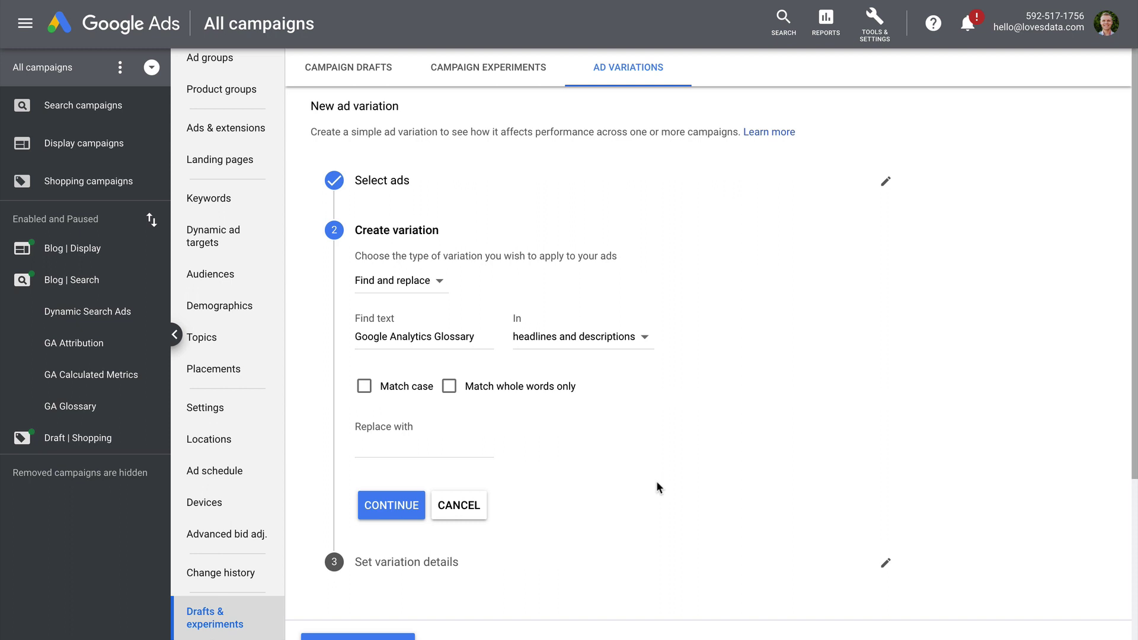
scroll(470, 442, "down", 1)
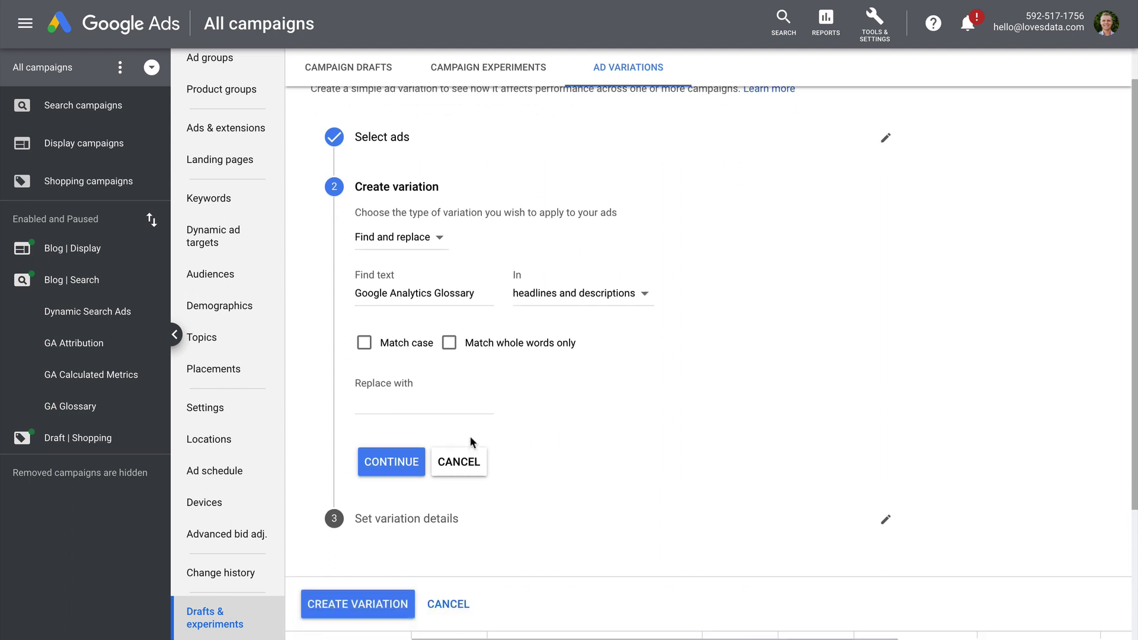
left_click(421, 381)
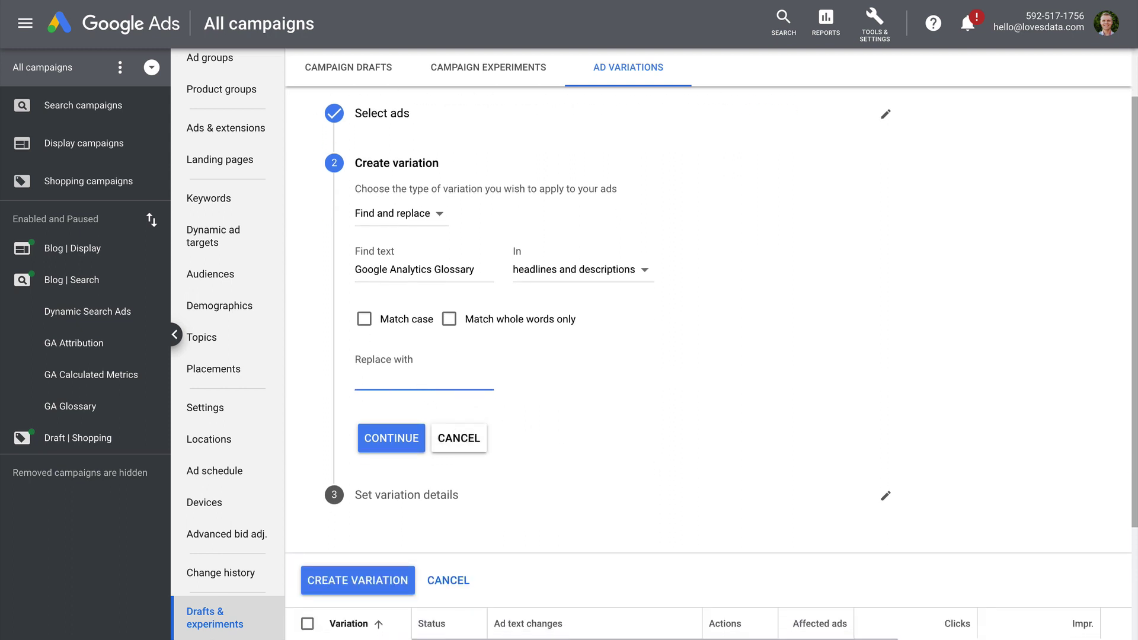
type("Google Analytics Dictionary")
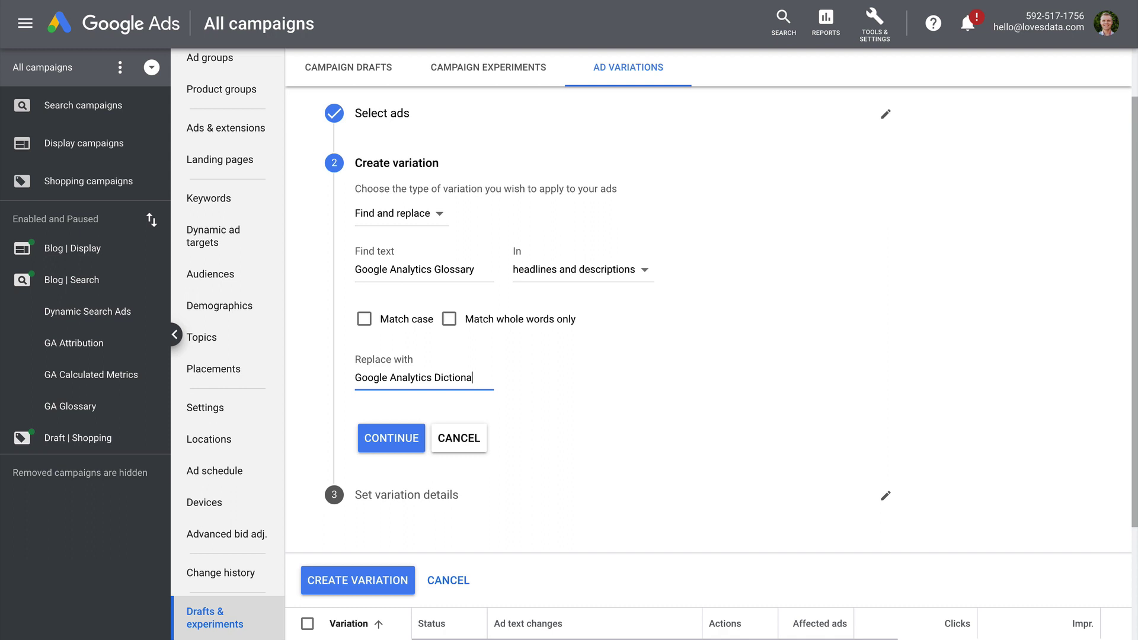
- Name the variation 'GA Glossary to Dictionary', keeping the default dates and 50% split
left_click(410, 444)
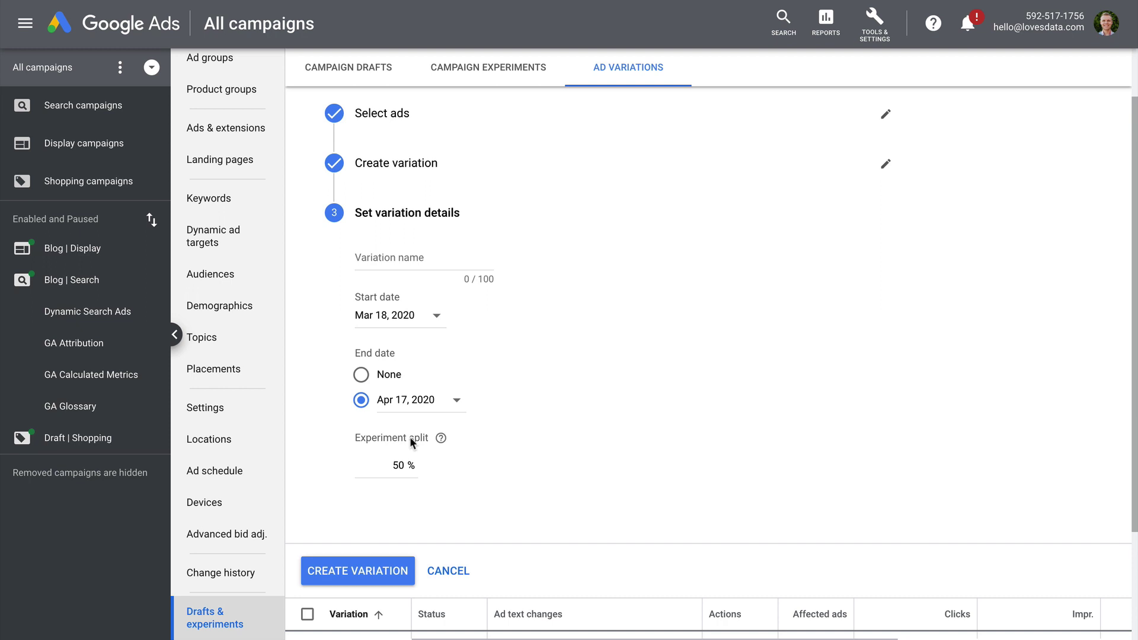
left_click(407, 262)
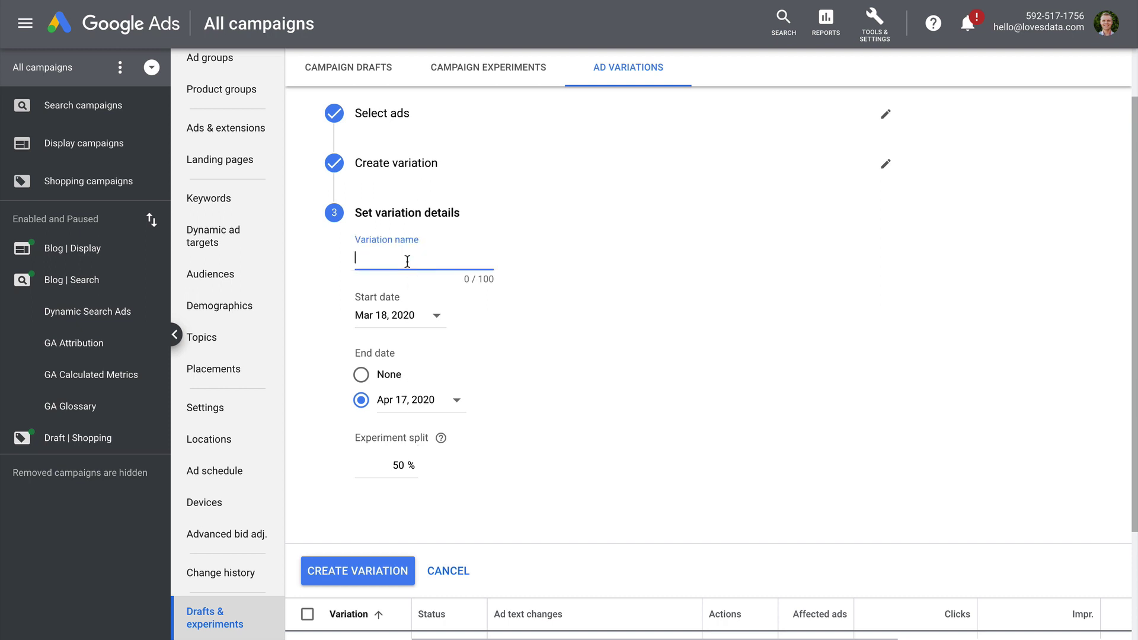
type("GA Glossary to Dictionary")
- Create the GA Glossary to Dictionary ad variation
left_click(386, 565)
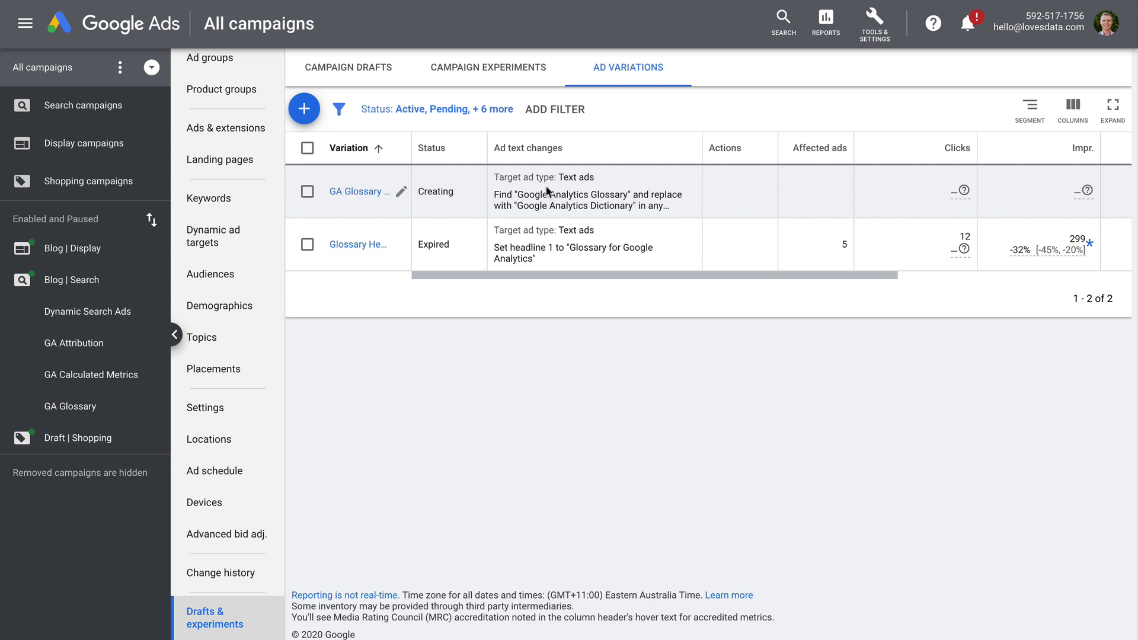
scroll(664, 184, "right", 5)
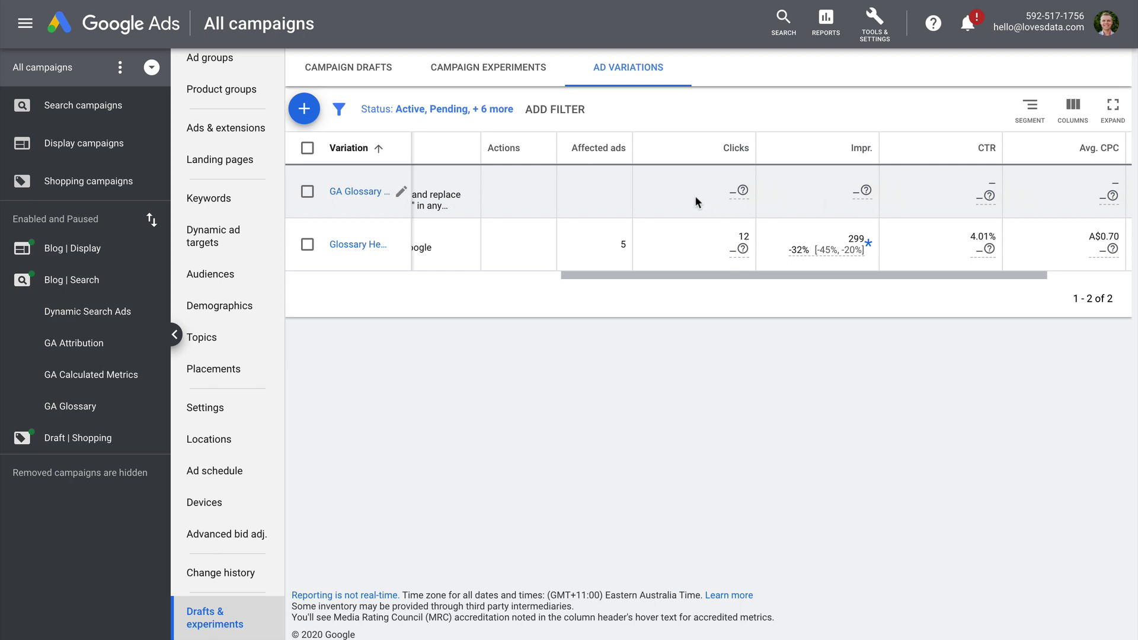
scroll(694, 194, "left", 5)
scroll(695, 195, "left", 1)
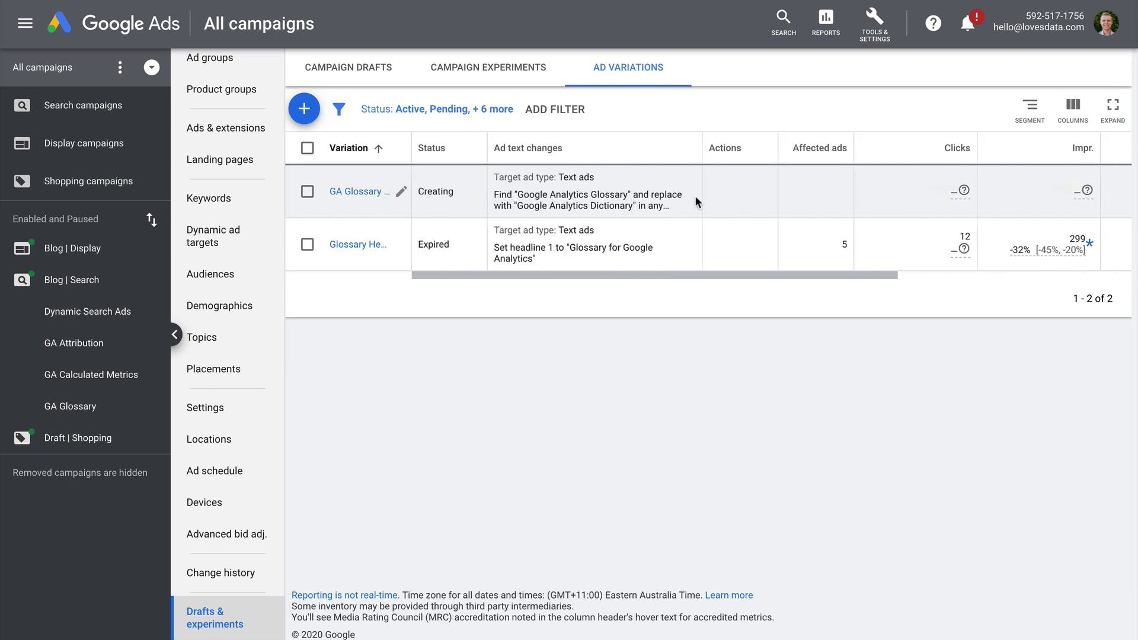
- Select both ad variations in the list and permanently remove them
left_click(318, 148)
left_click(475, 110)
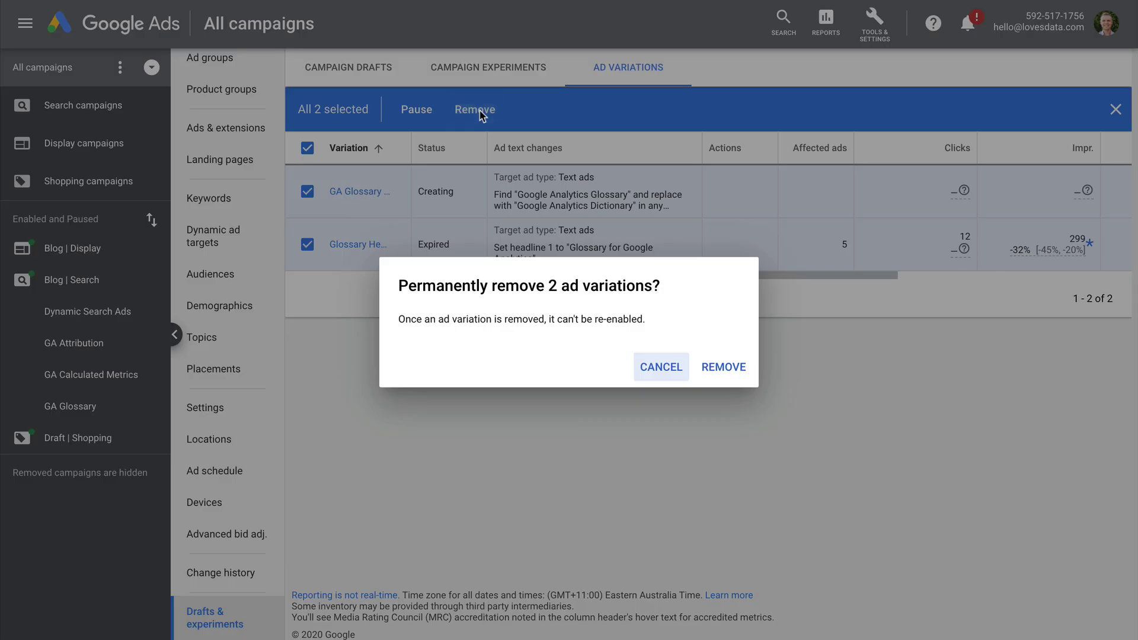
left_click(720, 372)
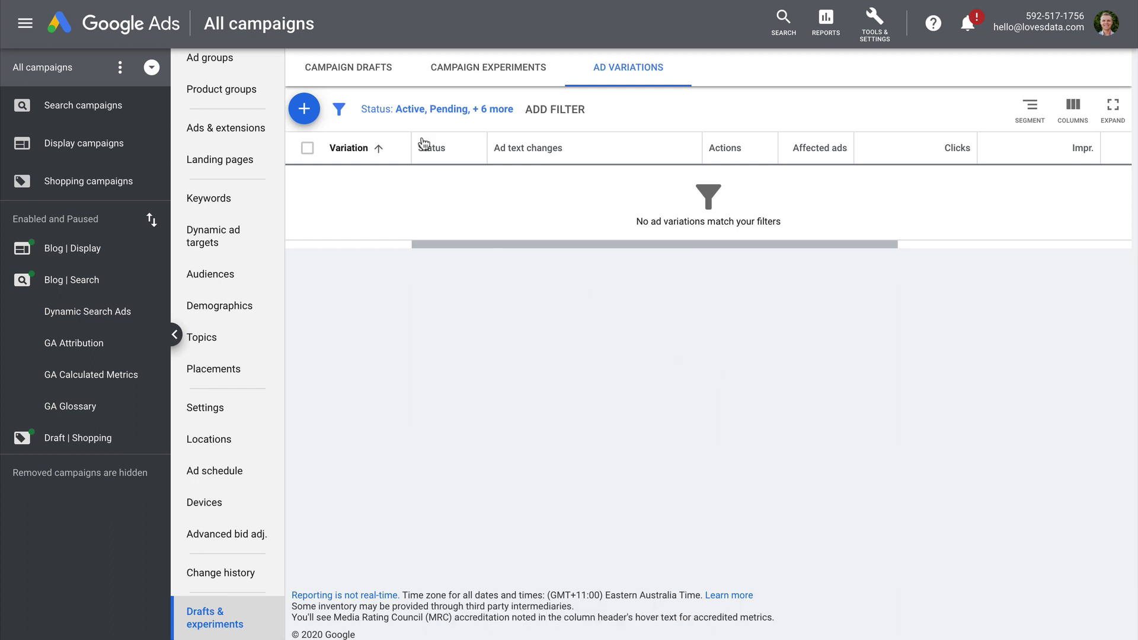
left_click(304, 108)
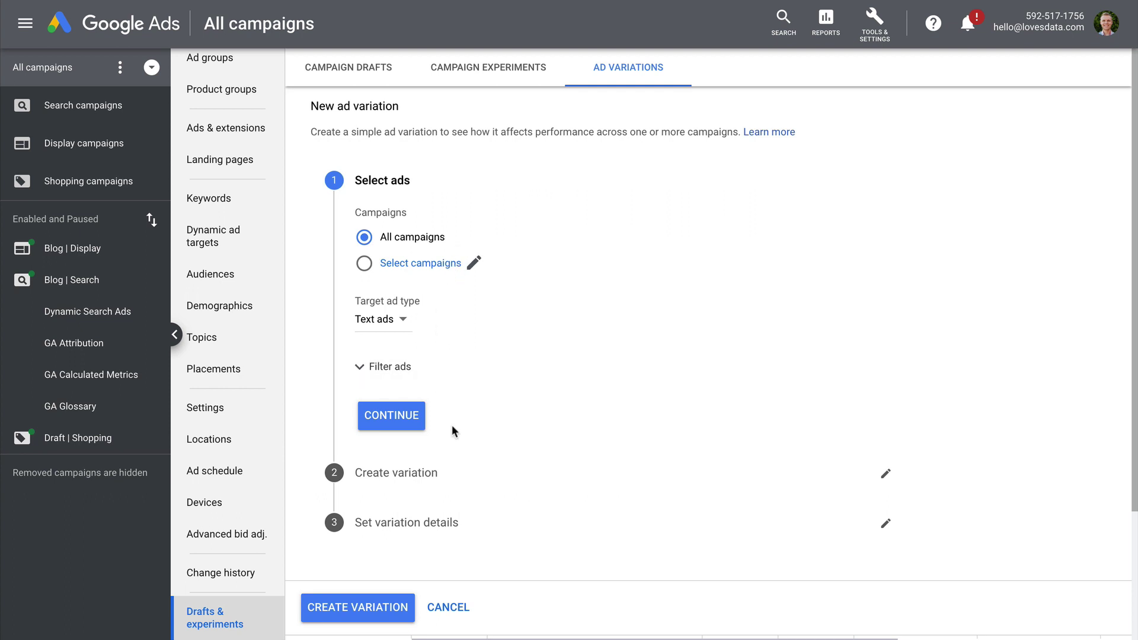
left_click(401, 418)
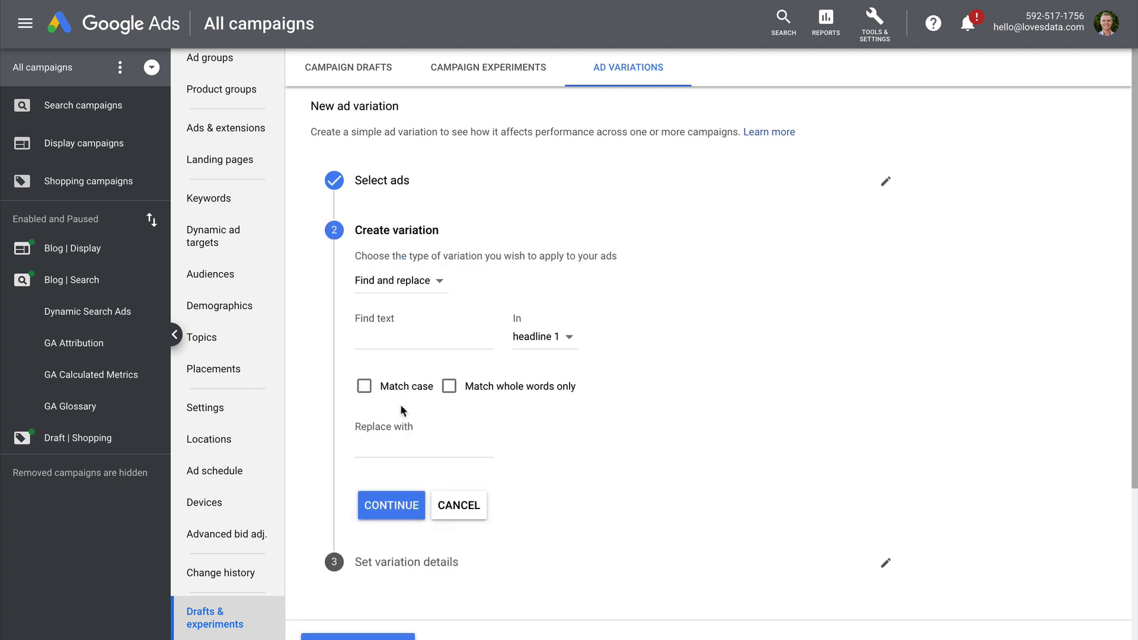
left_click(393, 339)
type("https")
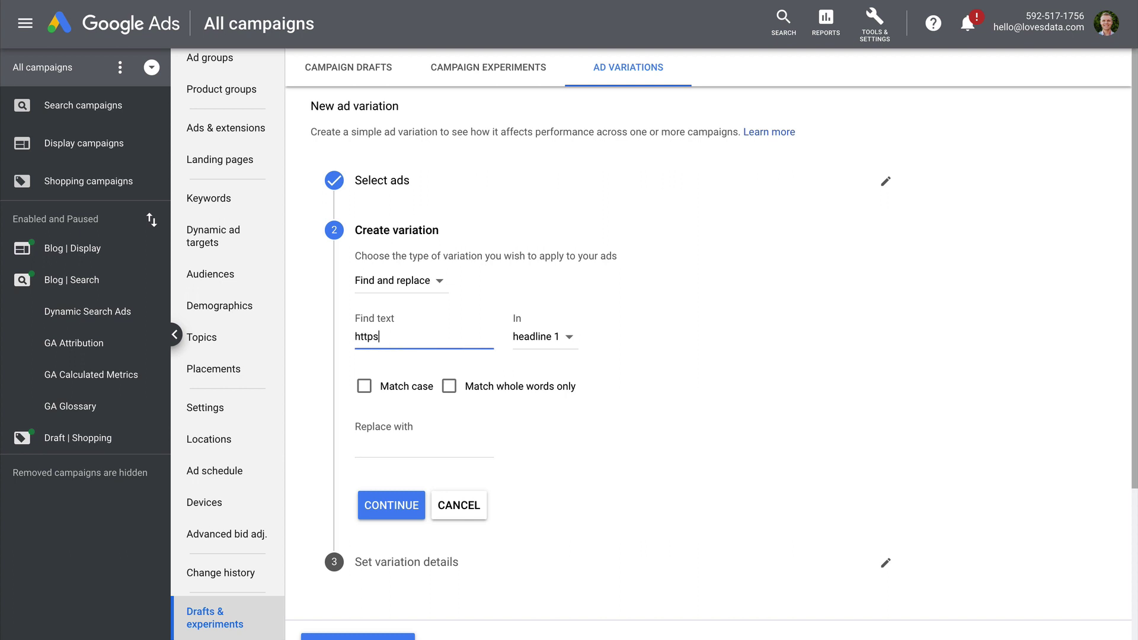
type("://www.lovesdata.com")
type("/landing-page-one")
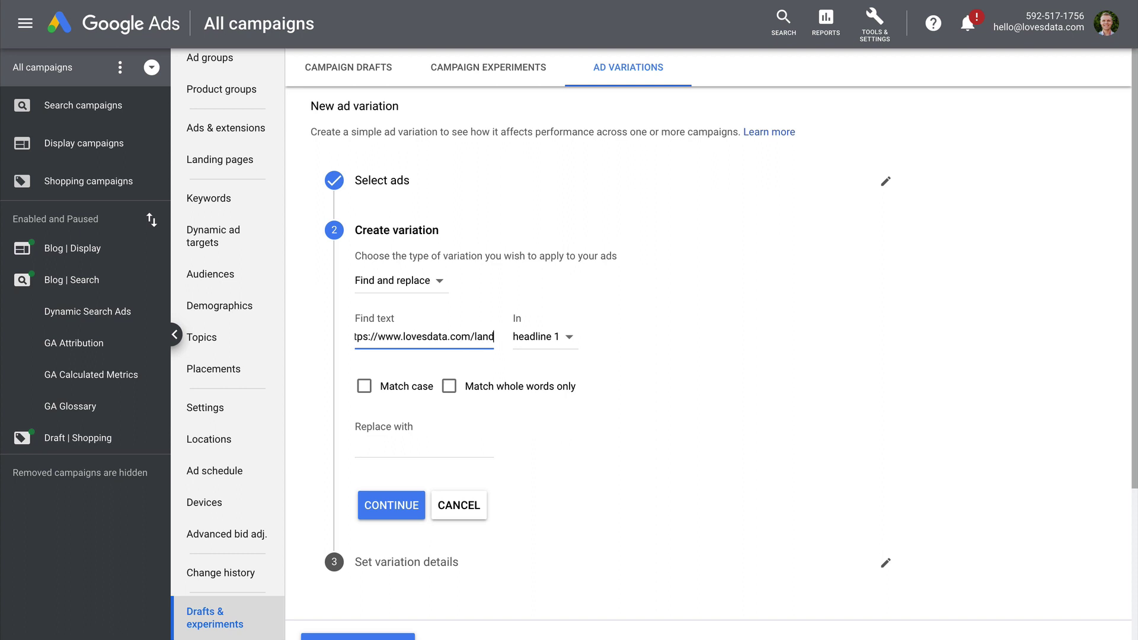
left_click(547, 349)
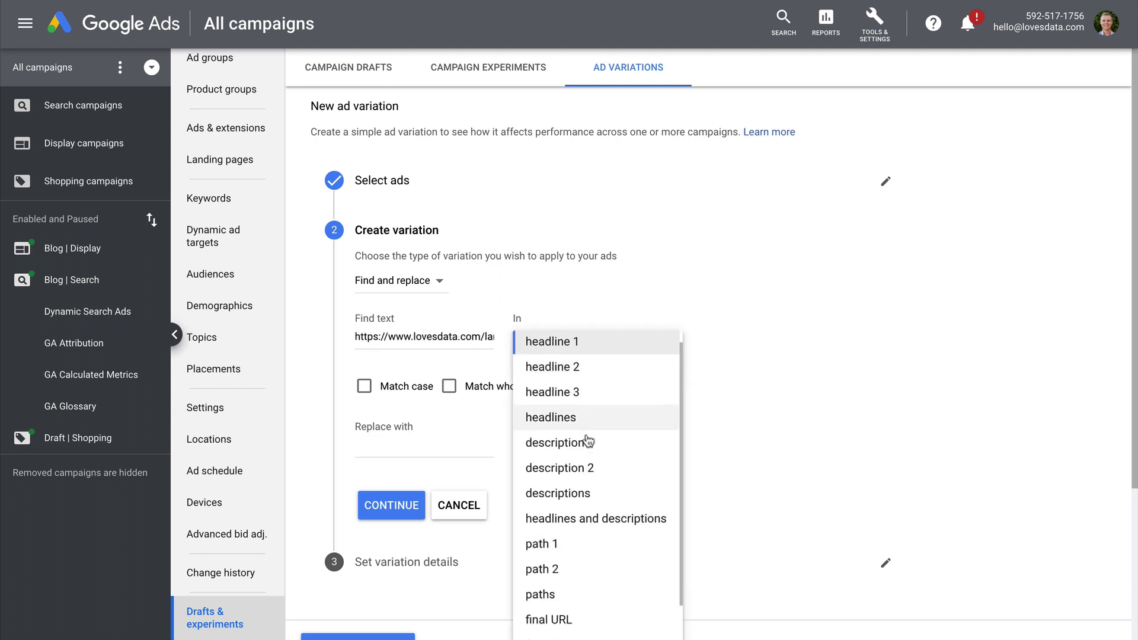
scroll(589, 371, "down", 2)
left_click(624, 570)
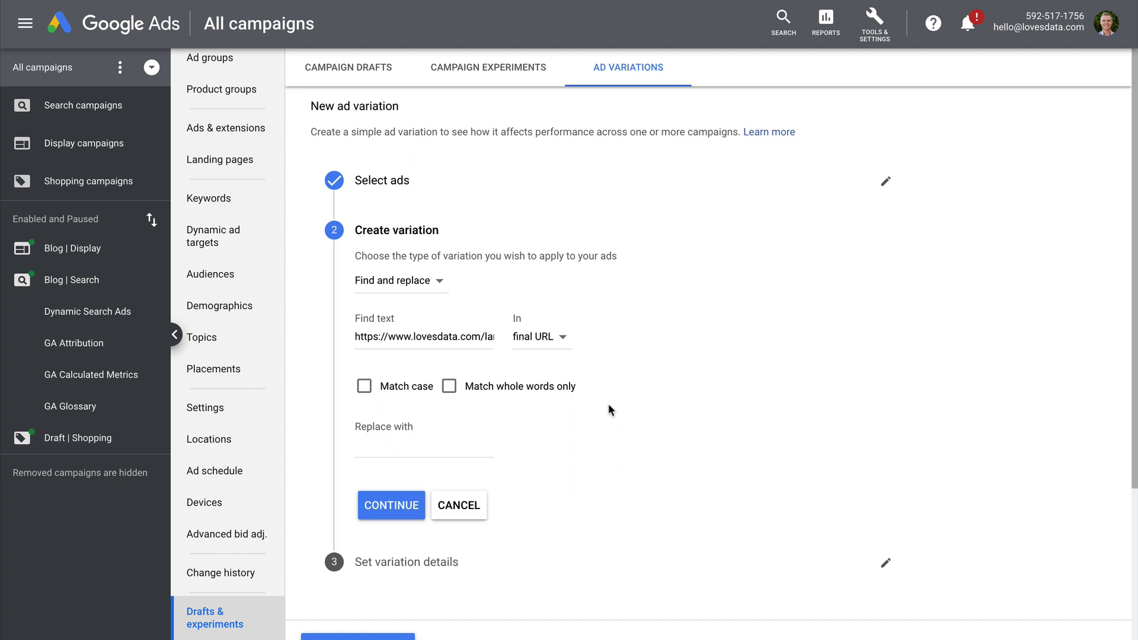
left_click(436, 443)
type("https")
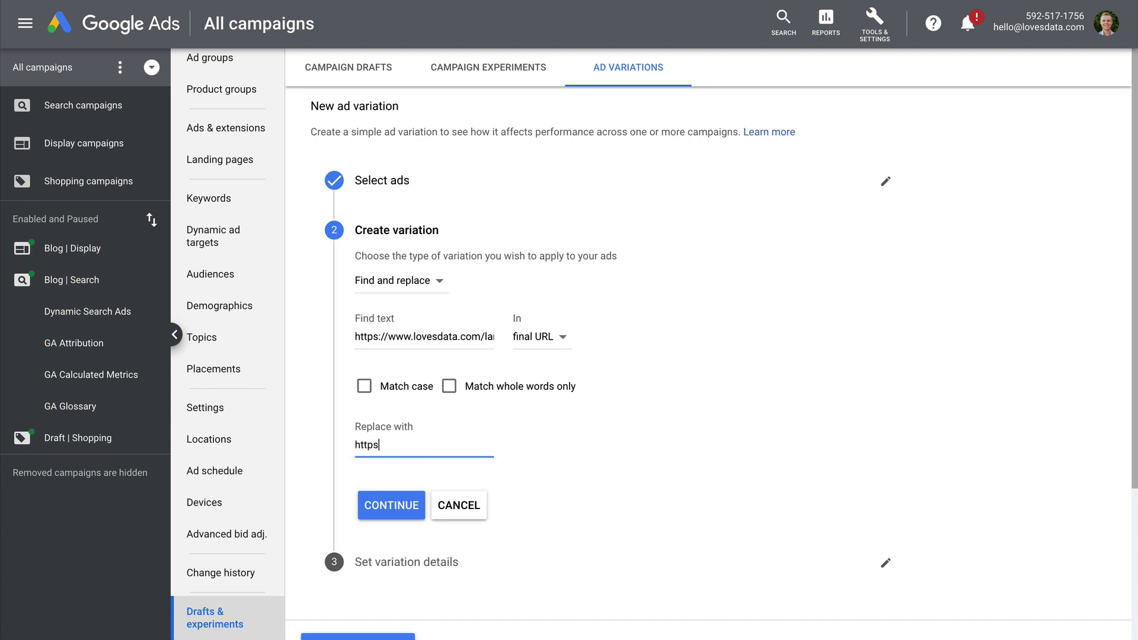
type("://www.lovesdata.com/")
type("landing-page-two")
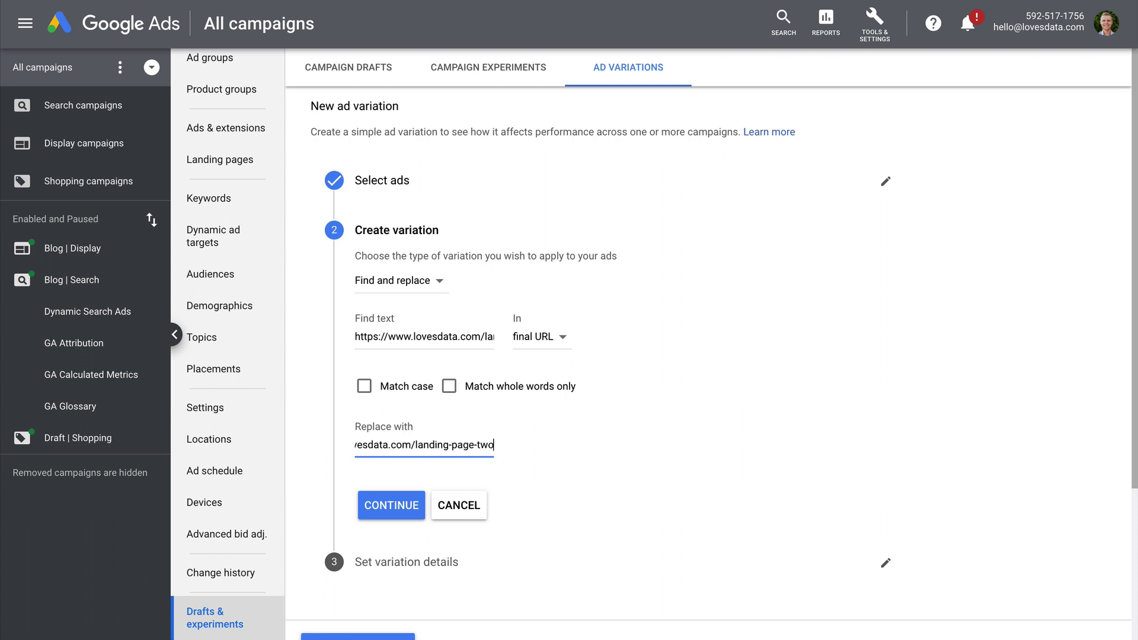
- Name the variation 'Landing Page One vs Two' and create it with the default dates and split
left_click(390, 504)
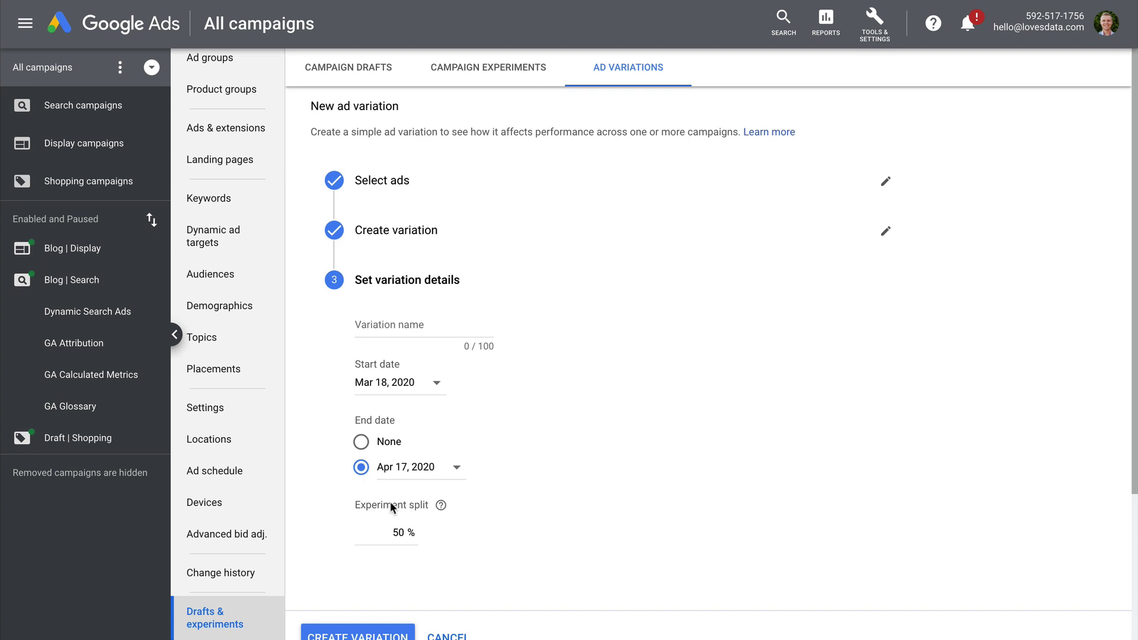
left_click(400, 326)
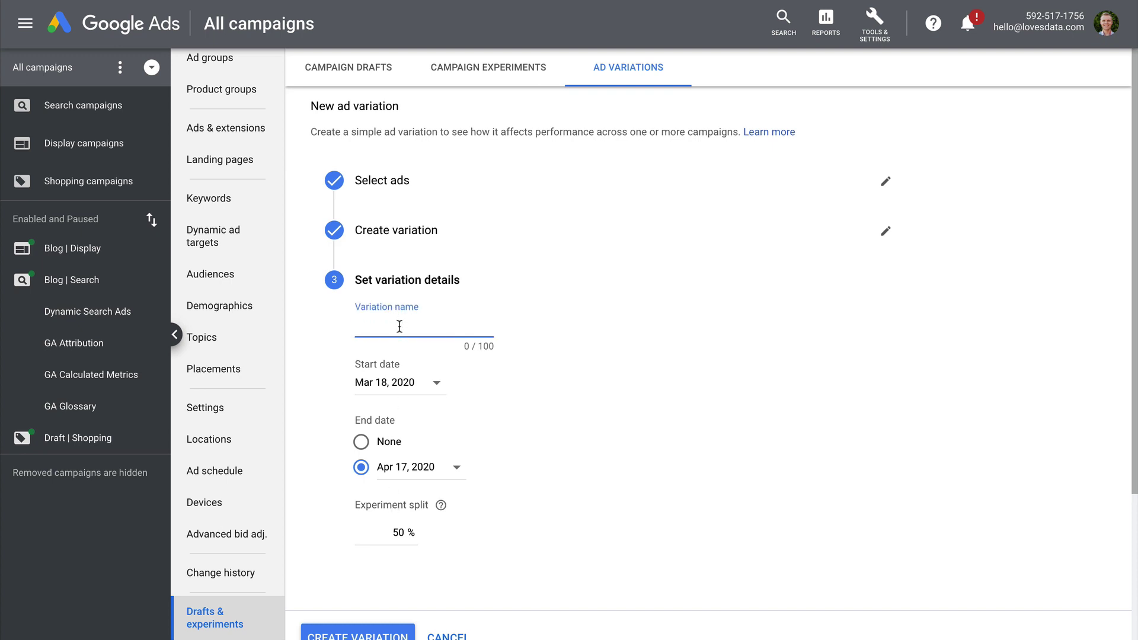
type("Landing Page One vs Two")
scroll(492, 498, "down", 3)
left_click(385, 497)
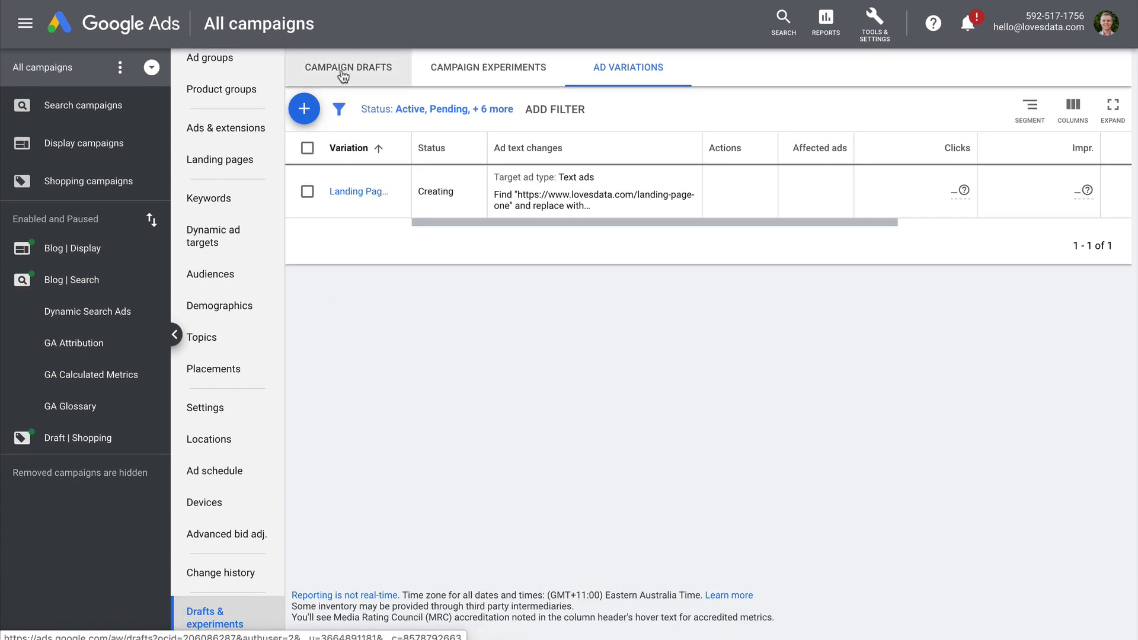
- Create and save a campaign draft named 'Increase Bids' based on the Blog | Search campaign
left_click(342, 66)
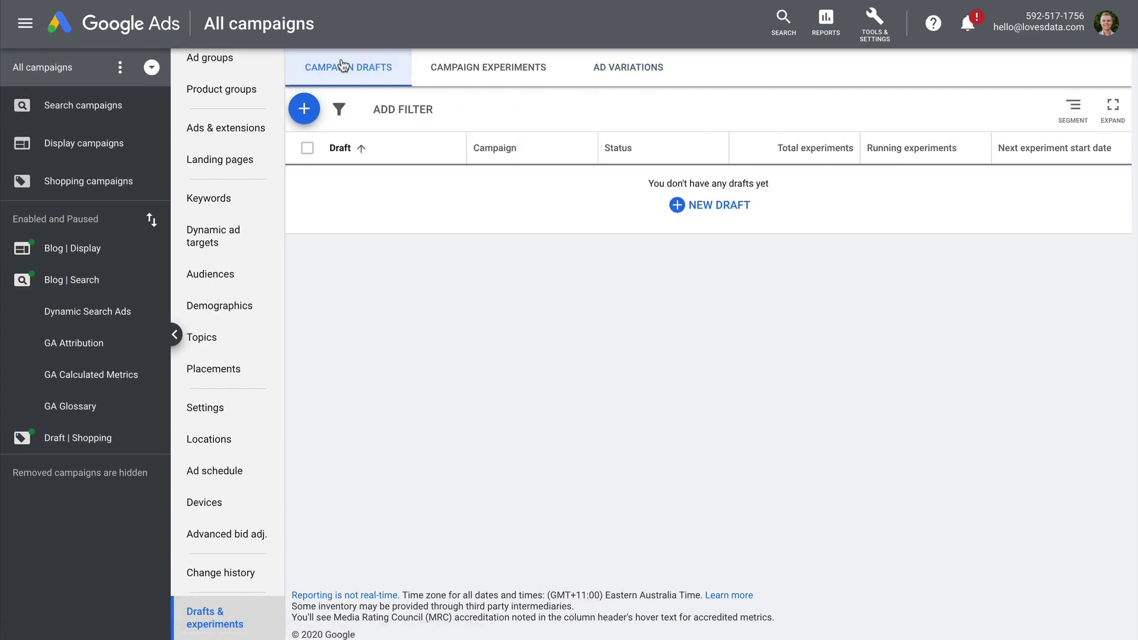
left_click(304, 109)
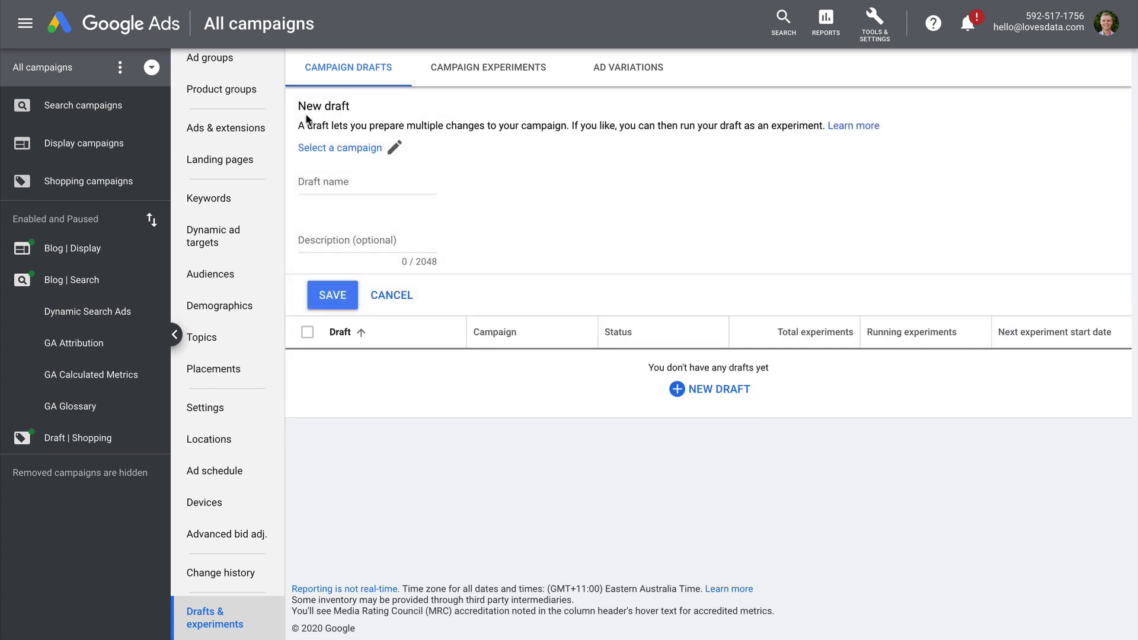
left_click(373, 149)
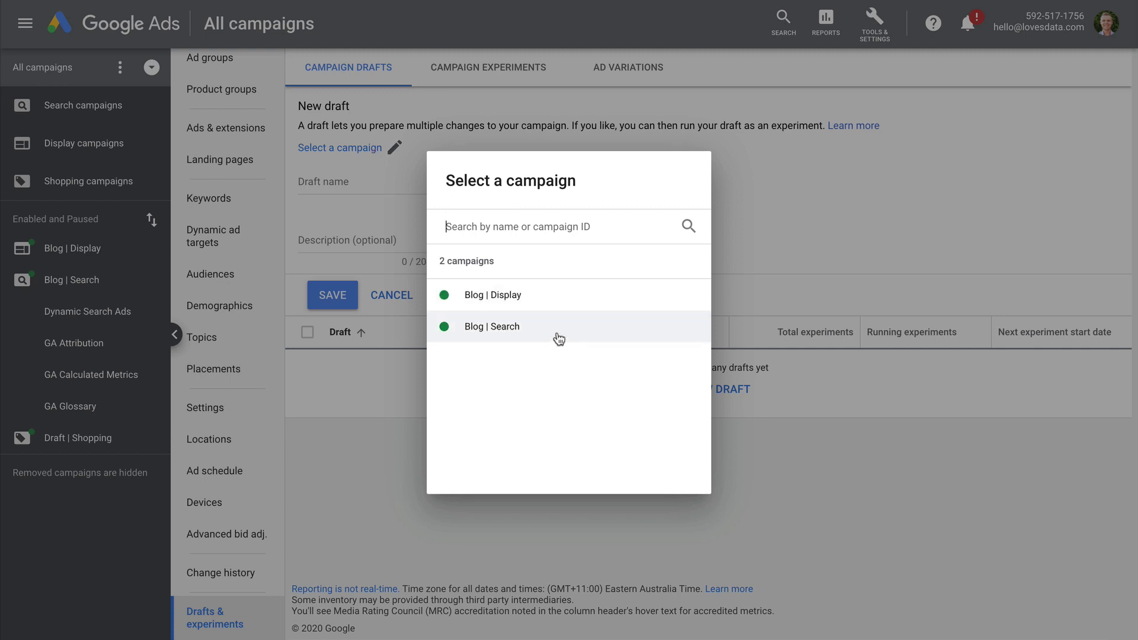
left_click(559, 338)
left_click(362, 184)
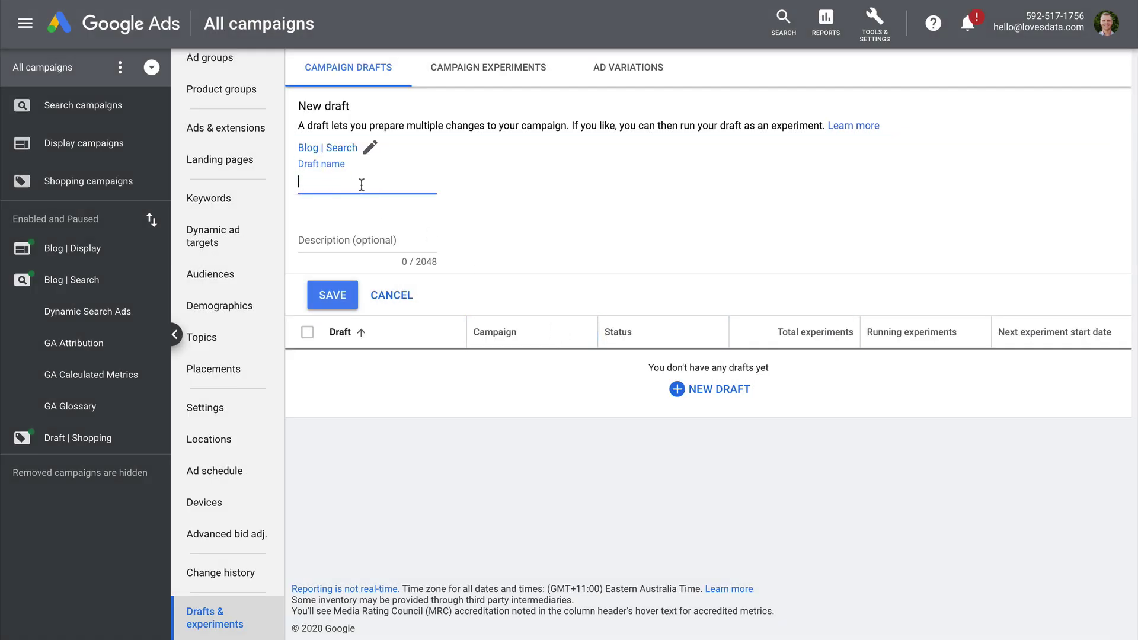
type("Increase Bids")
left_click(333, 296)
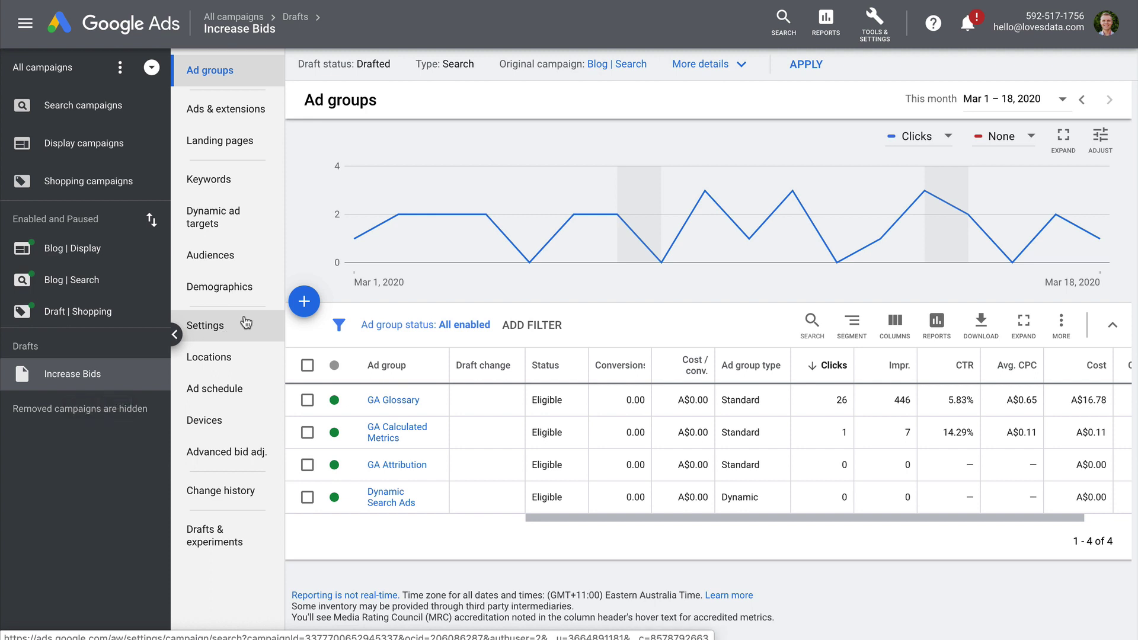
- Review the Increase Bids draft's keywords, then its All visitors audience with a +50% bid adjustment
left_click(240, 179)
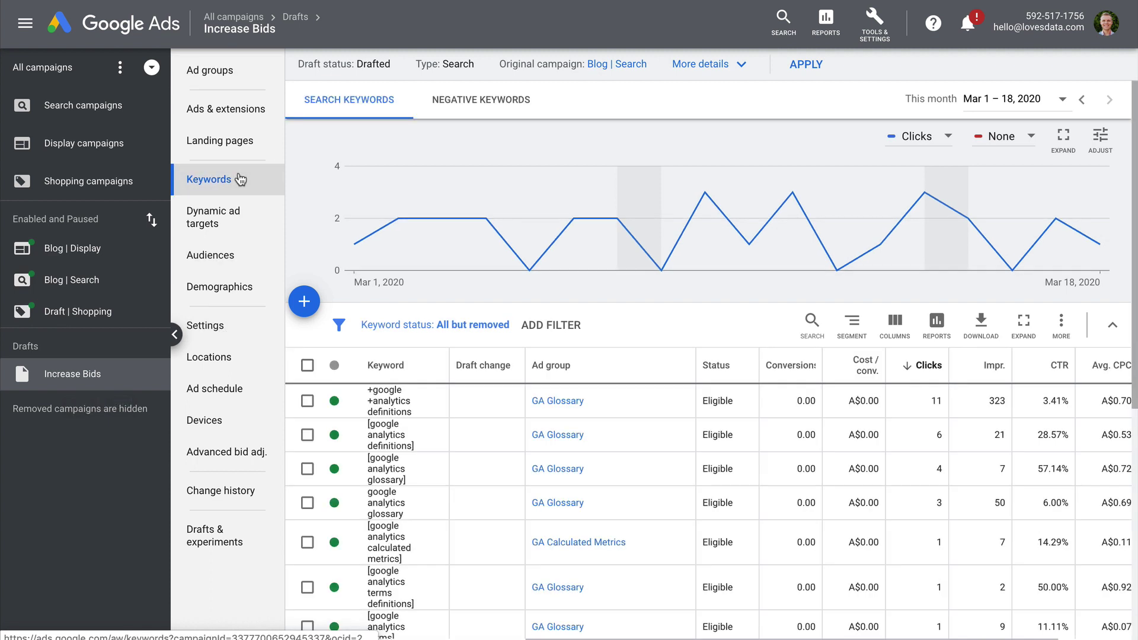
left_click(256, 266)
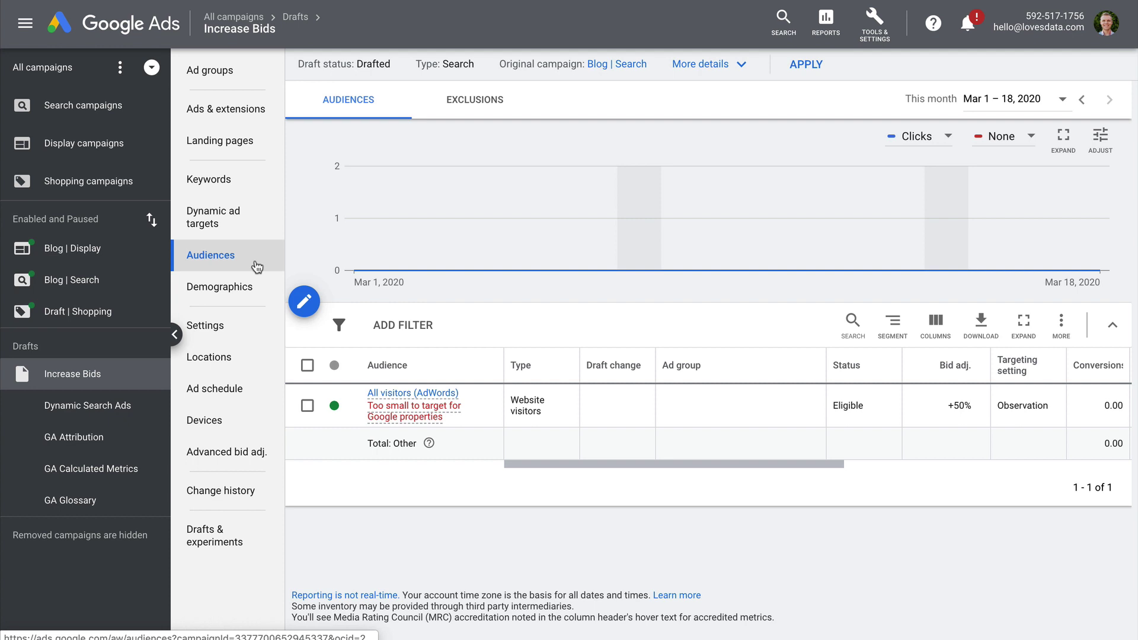
- Give the Increase Bids draft a A$15.00 target CPA bid strategy and save it
left_click(253, 334)
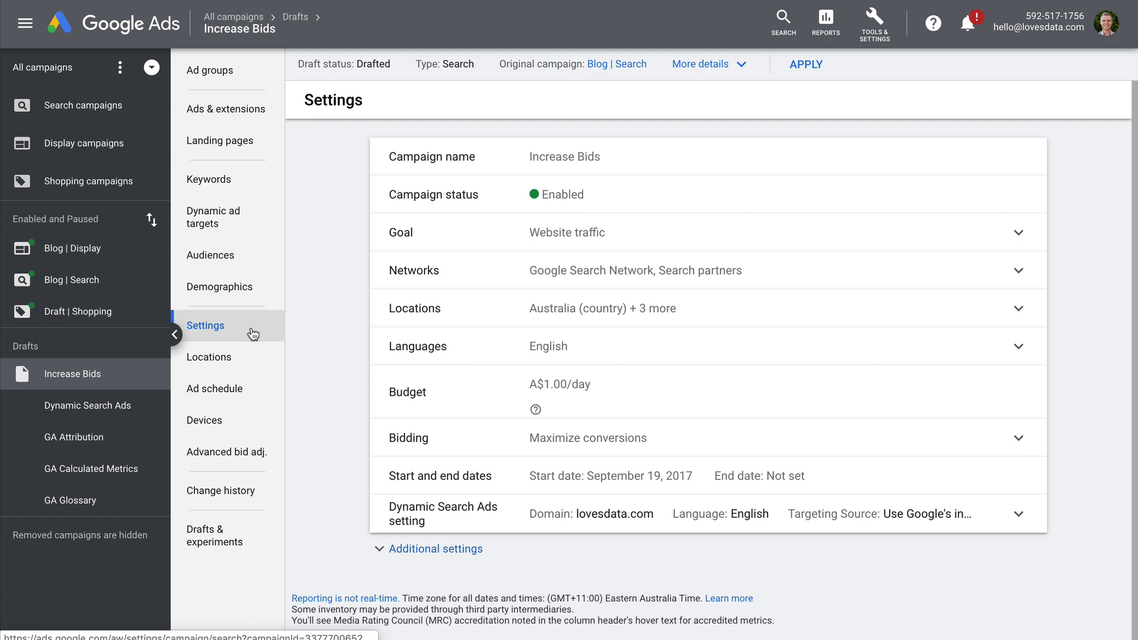
left_click(713, 434)
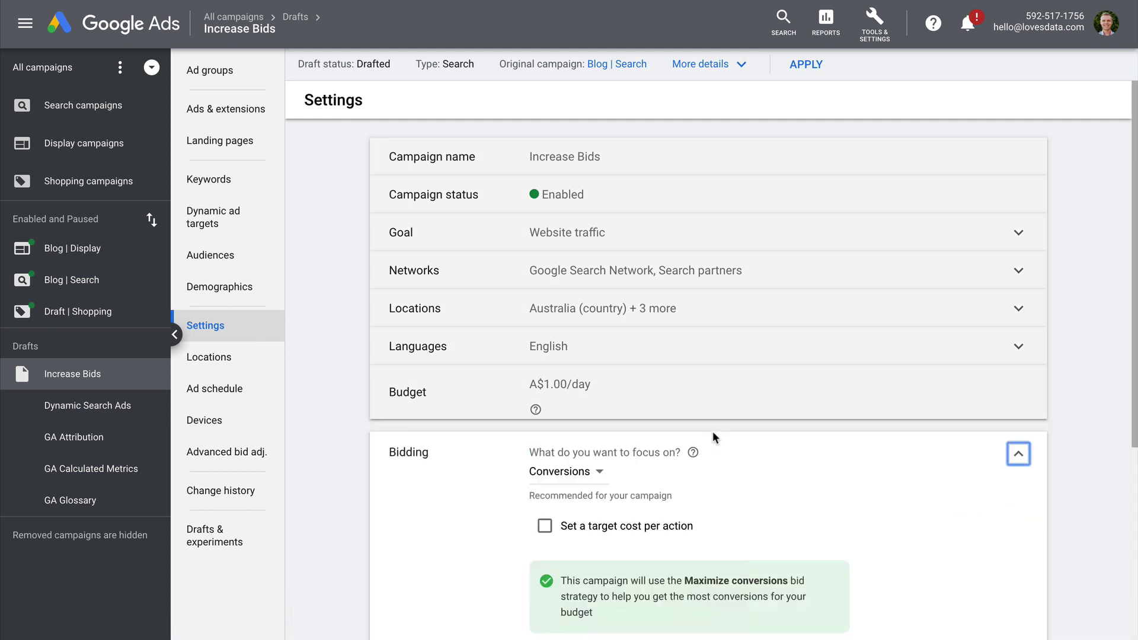
scroll(712, 431, "down", 3)
left_click(544, 340)
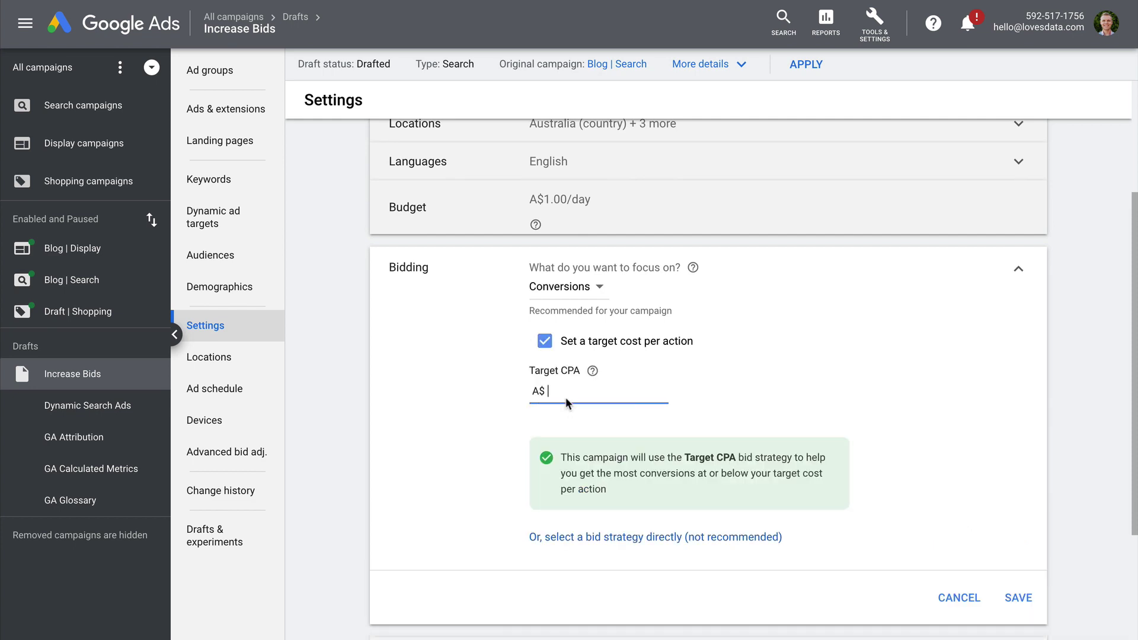
type("15.00")
left_click(805, 395)
left_click(1018, 597)
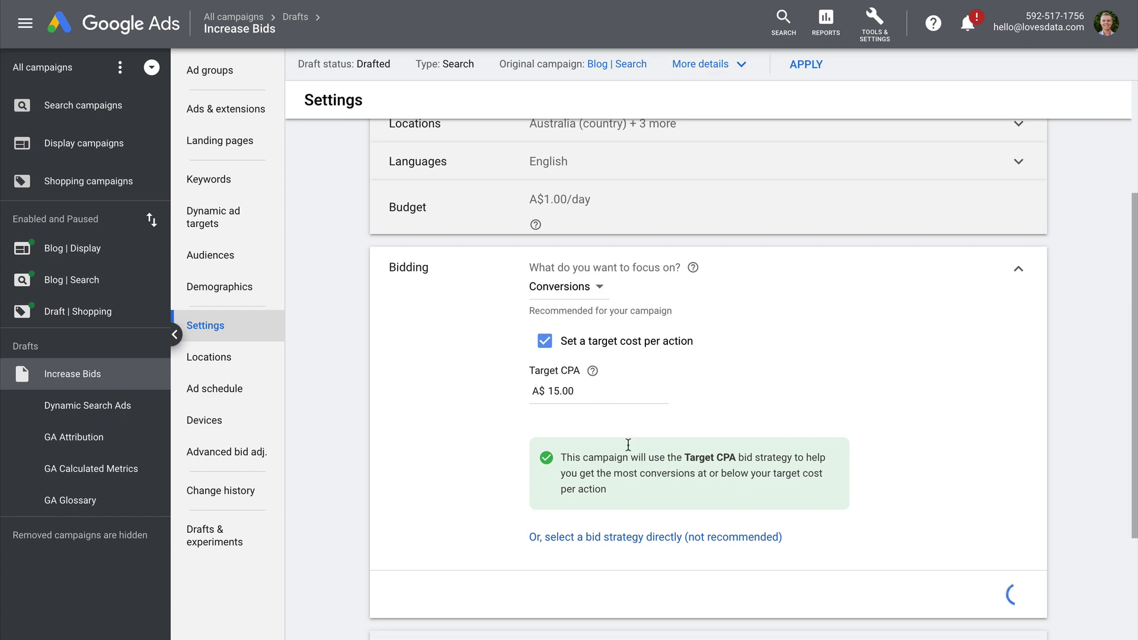
left_click(210, 550)
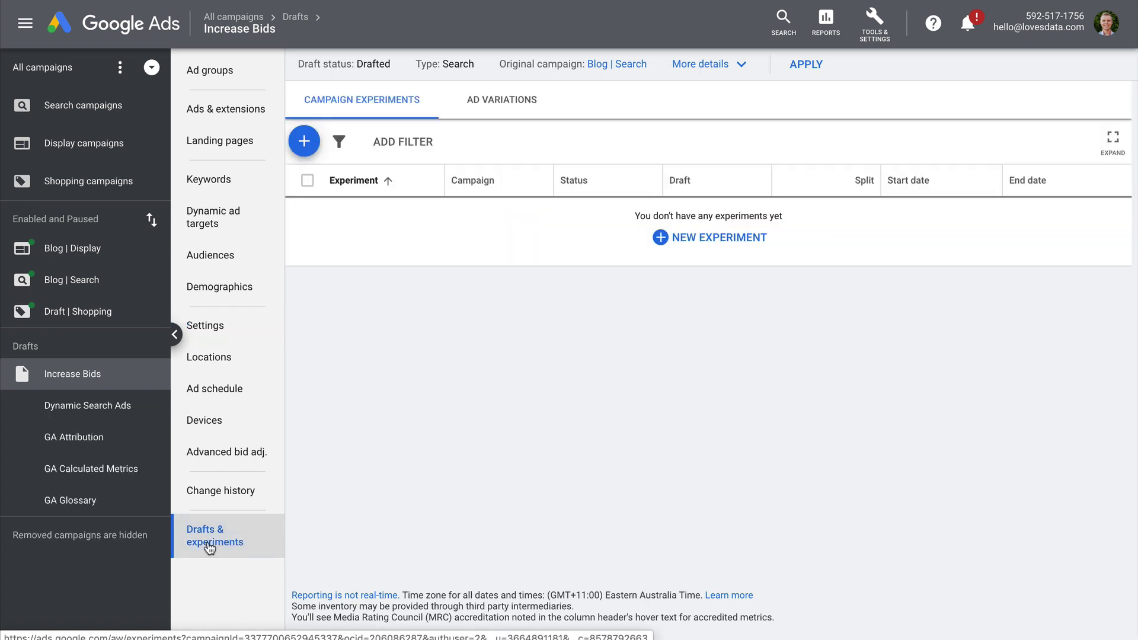
- Create an 'Increase Bids' experiment, keeping the Mar 19–May 3, 2020 dates and 50% split
left_click(304, 141)
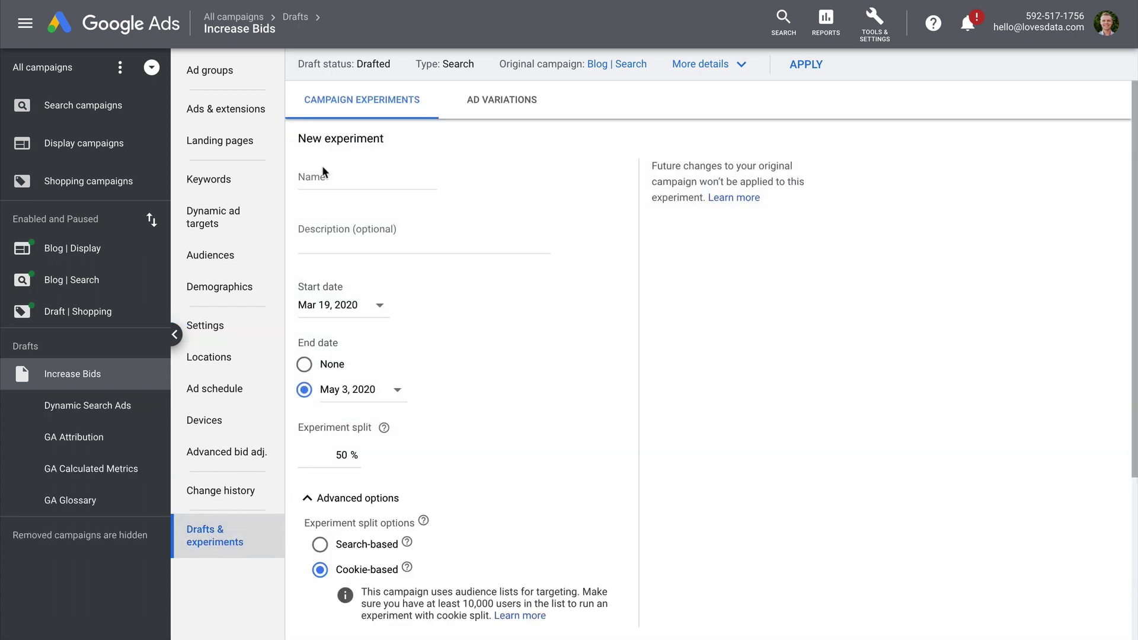
left_click(323, 171)
type("Increase Bids")
scroll(431, 354, "down", 2)
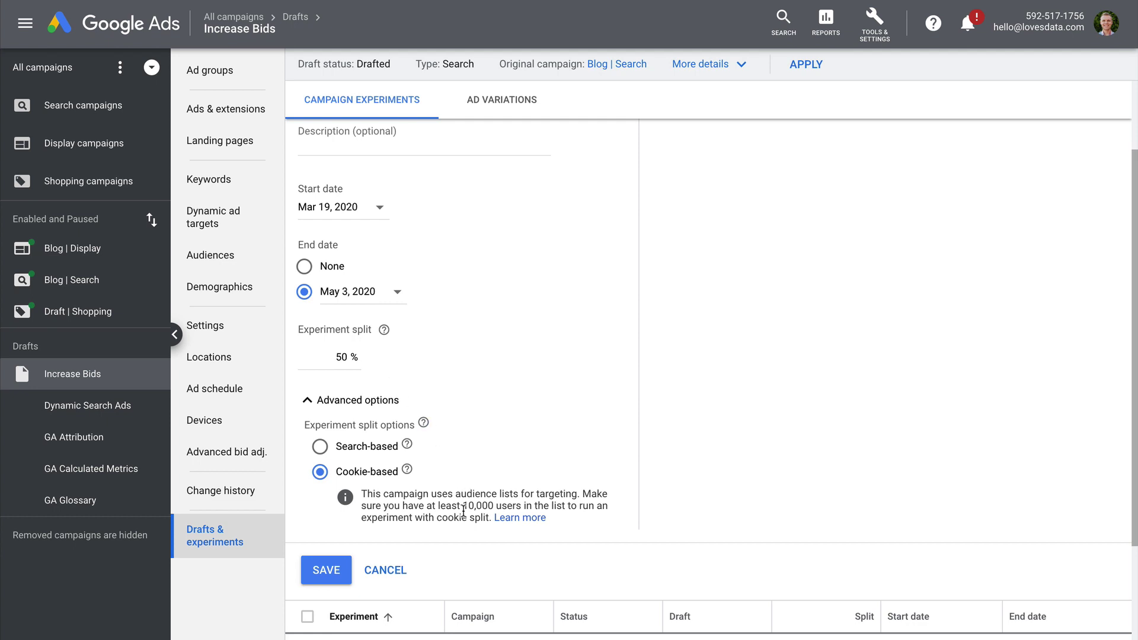
scroll(463, 512, "down", 1)
left_click(340, 524)
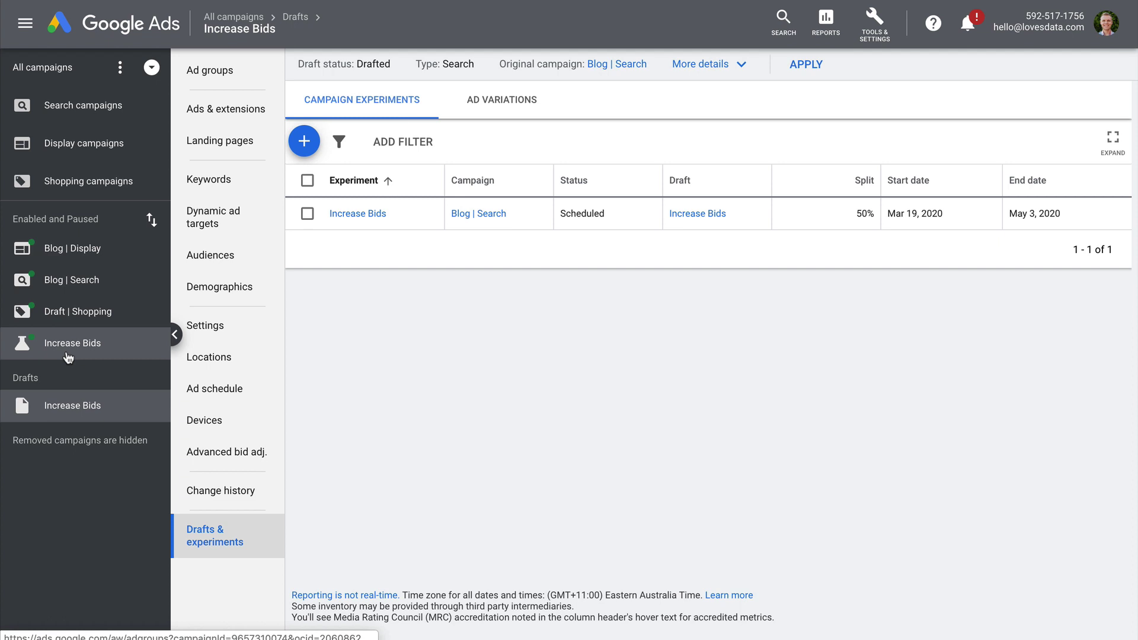
- Open the scheduled Increase Bids experiment from the sidebar to view its ad groups
left_click(129, 357)
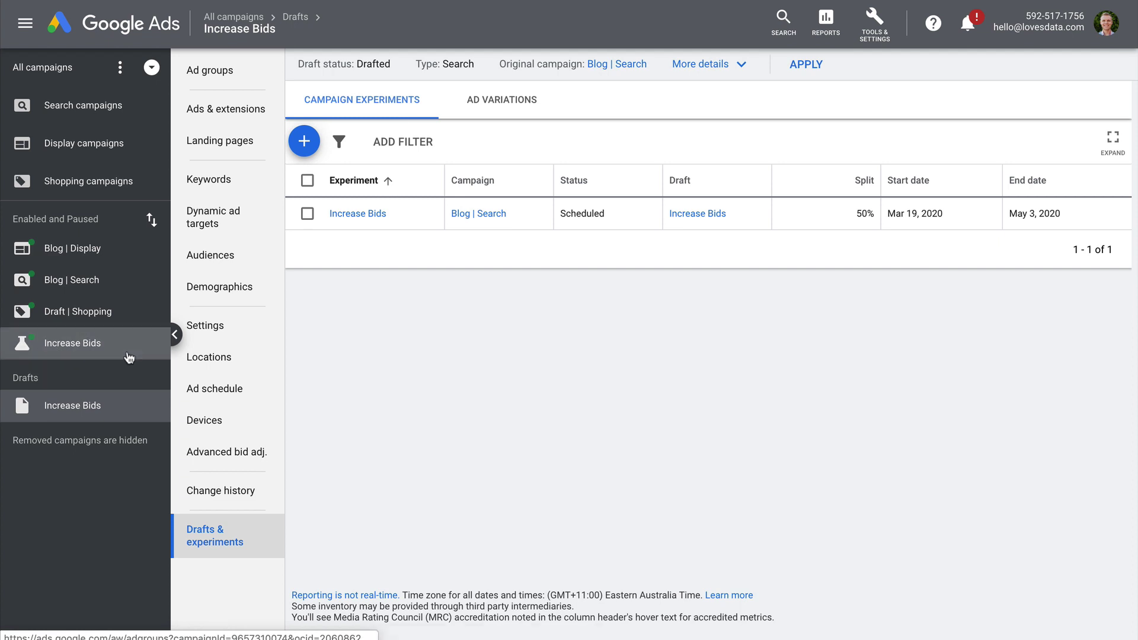